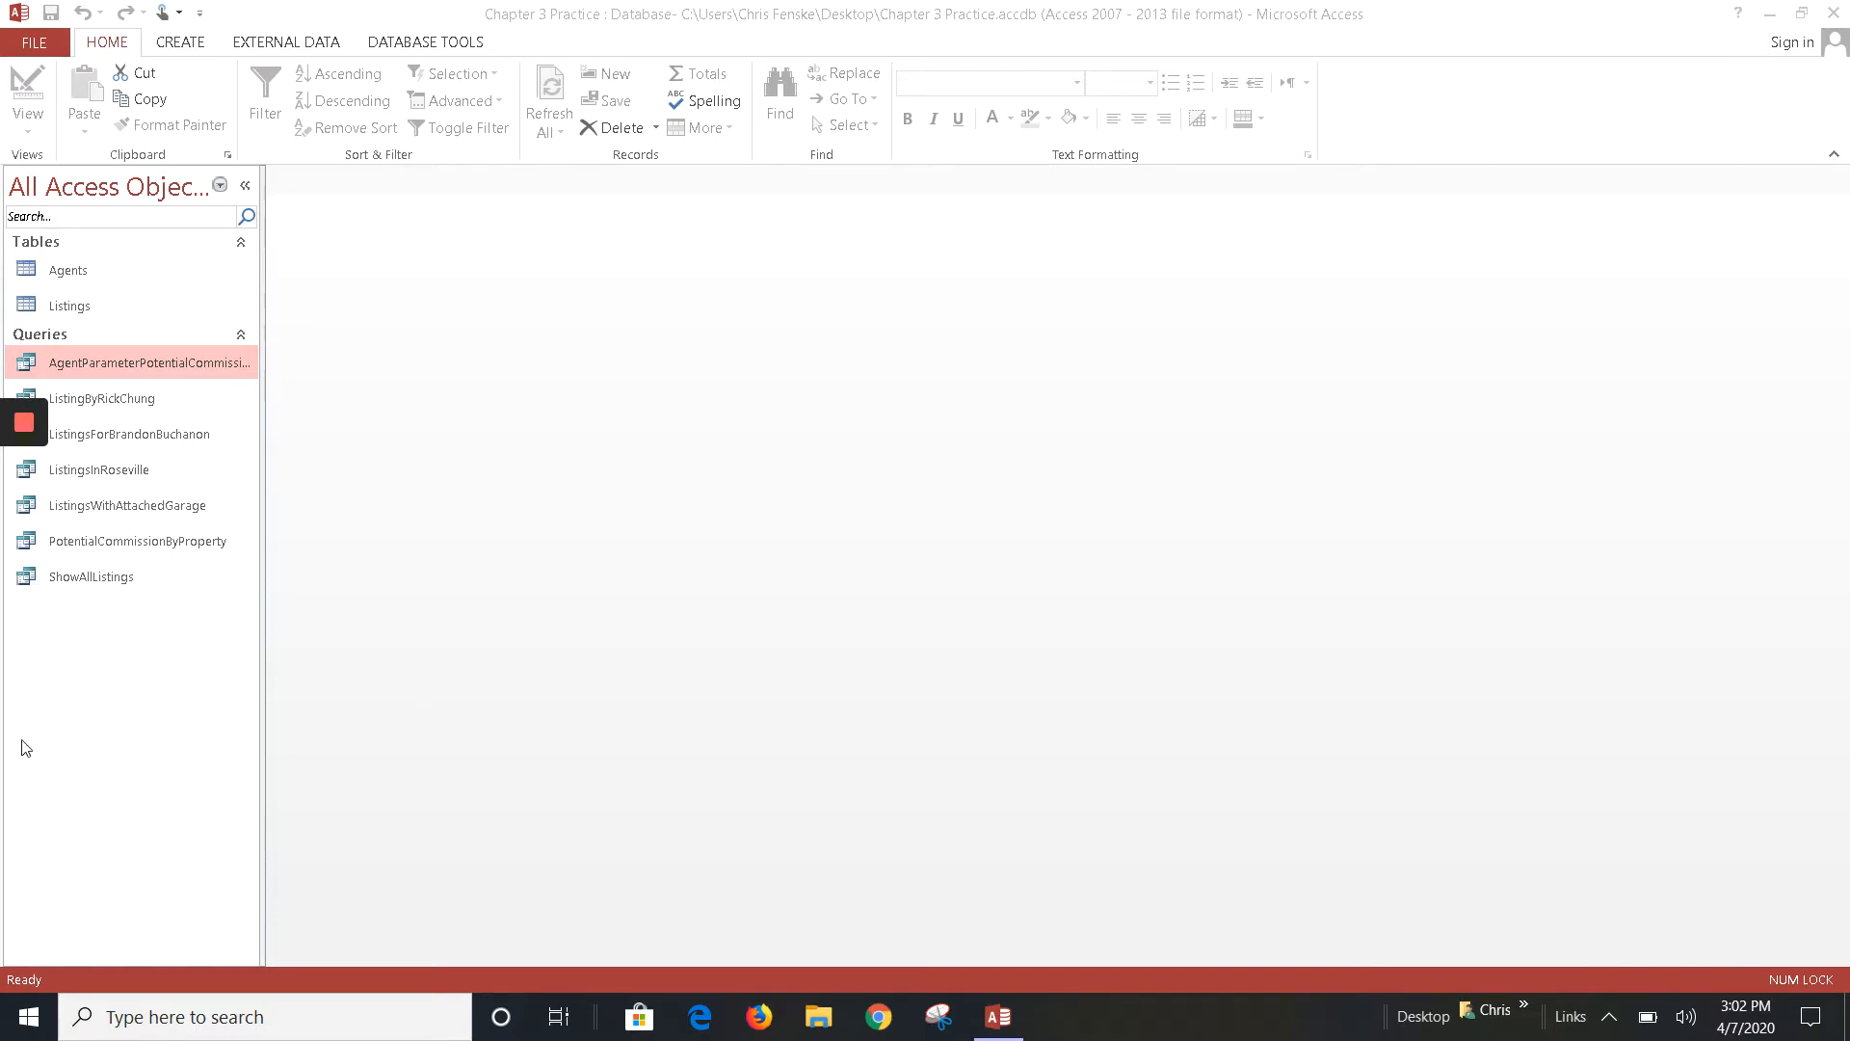
Step: Review the records in the Listings table and the Agents table, closing each table after viewing it
left_click(52, 301)
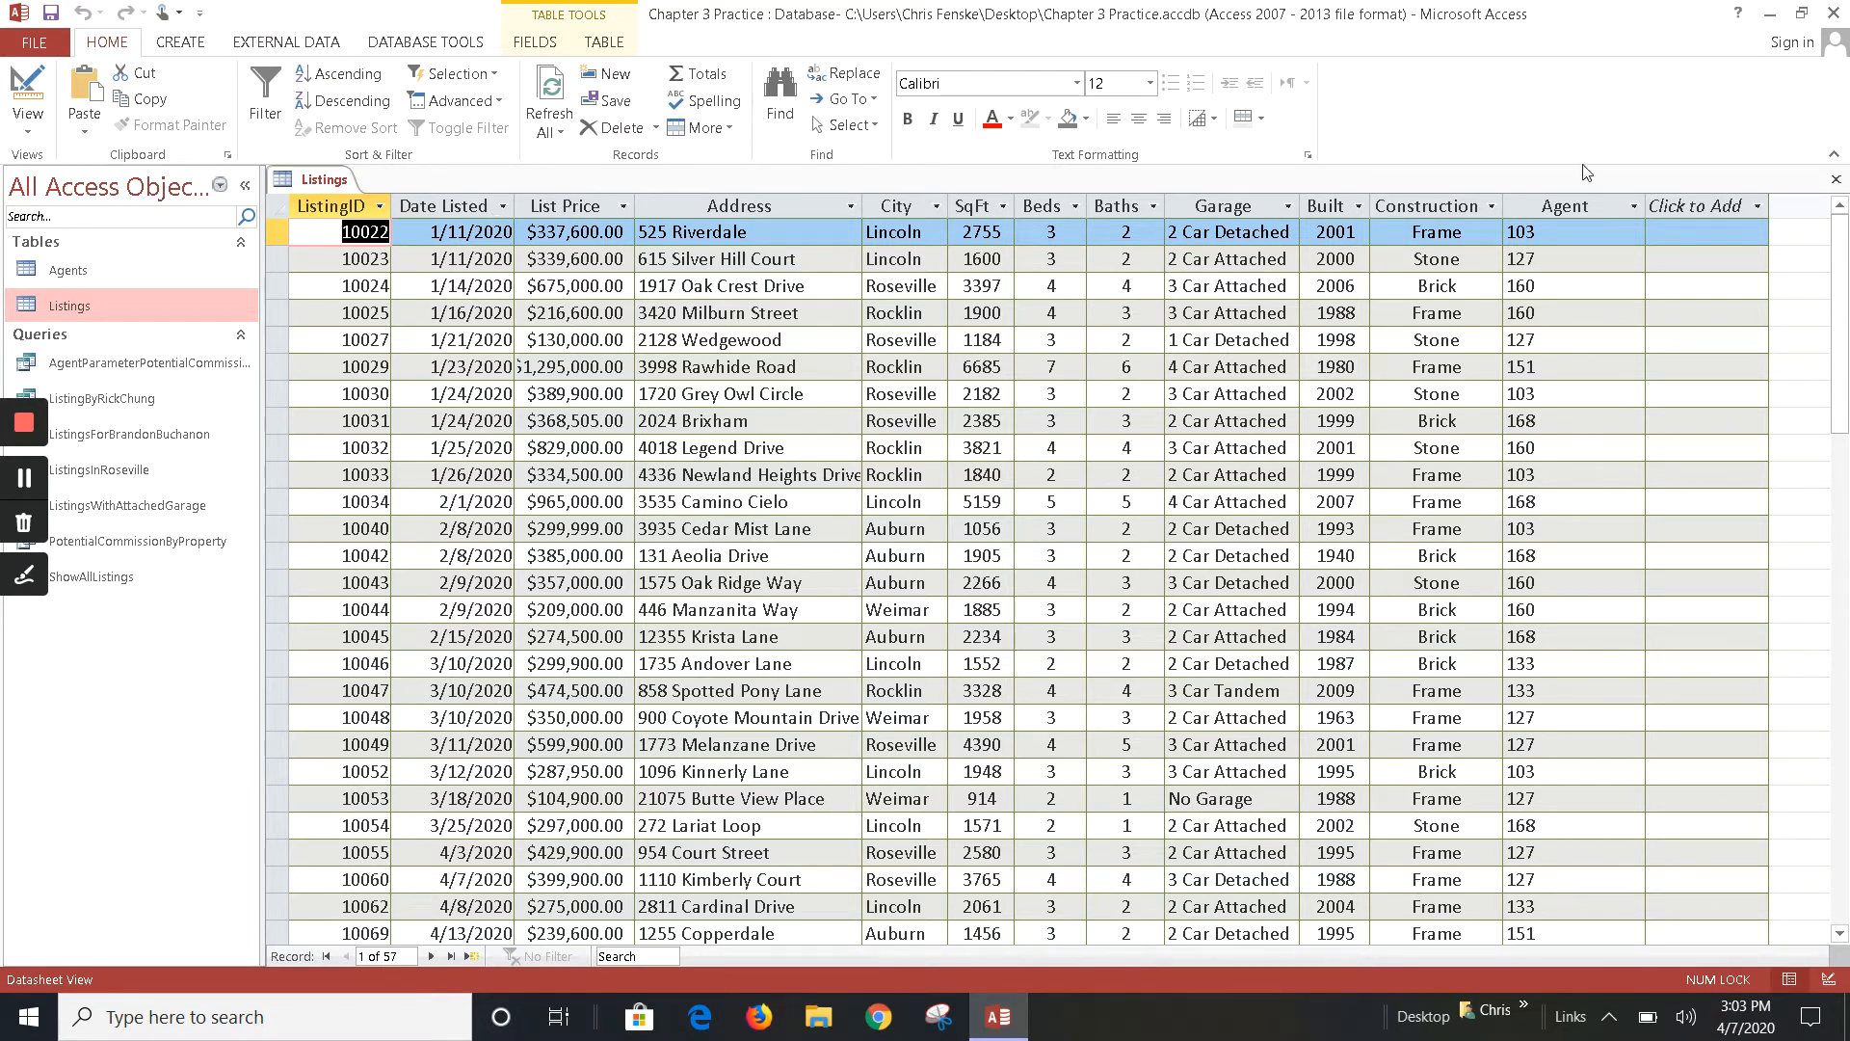
left_click(1835, 179)
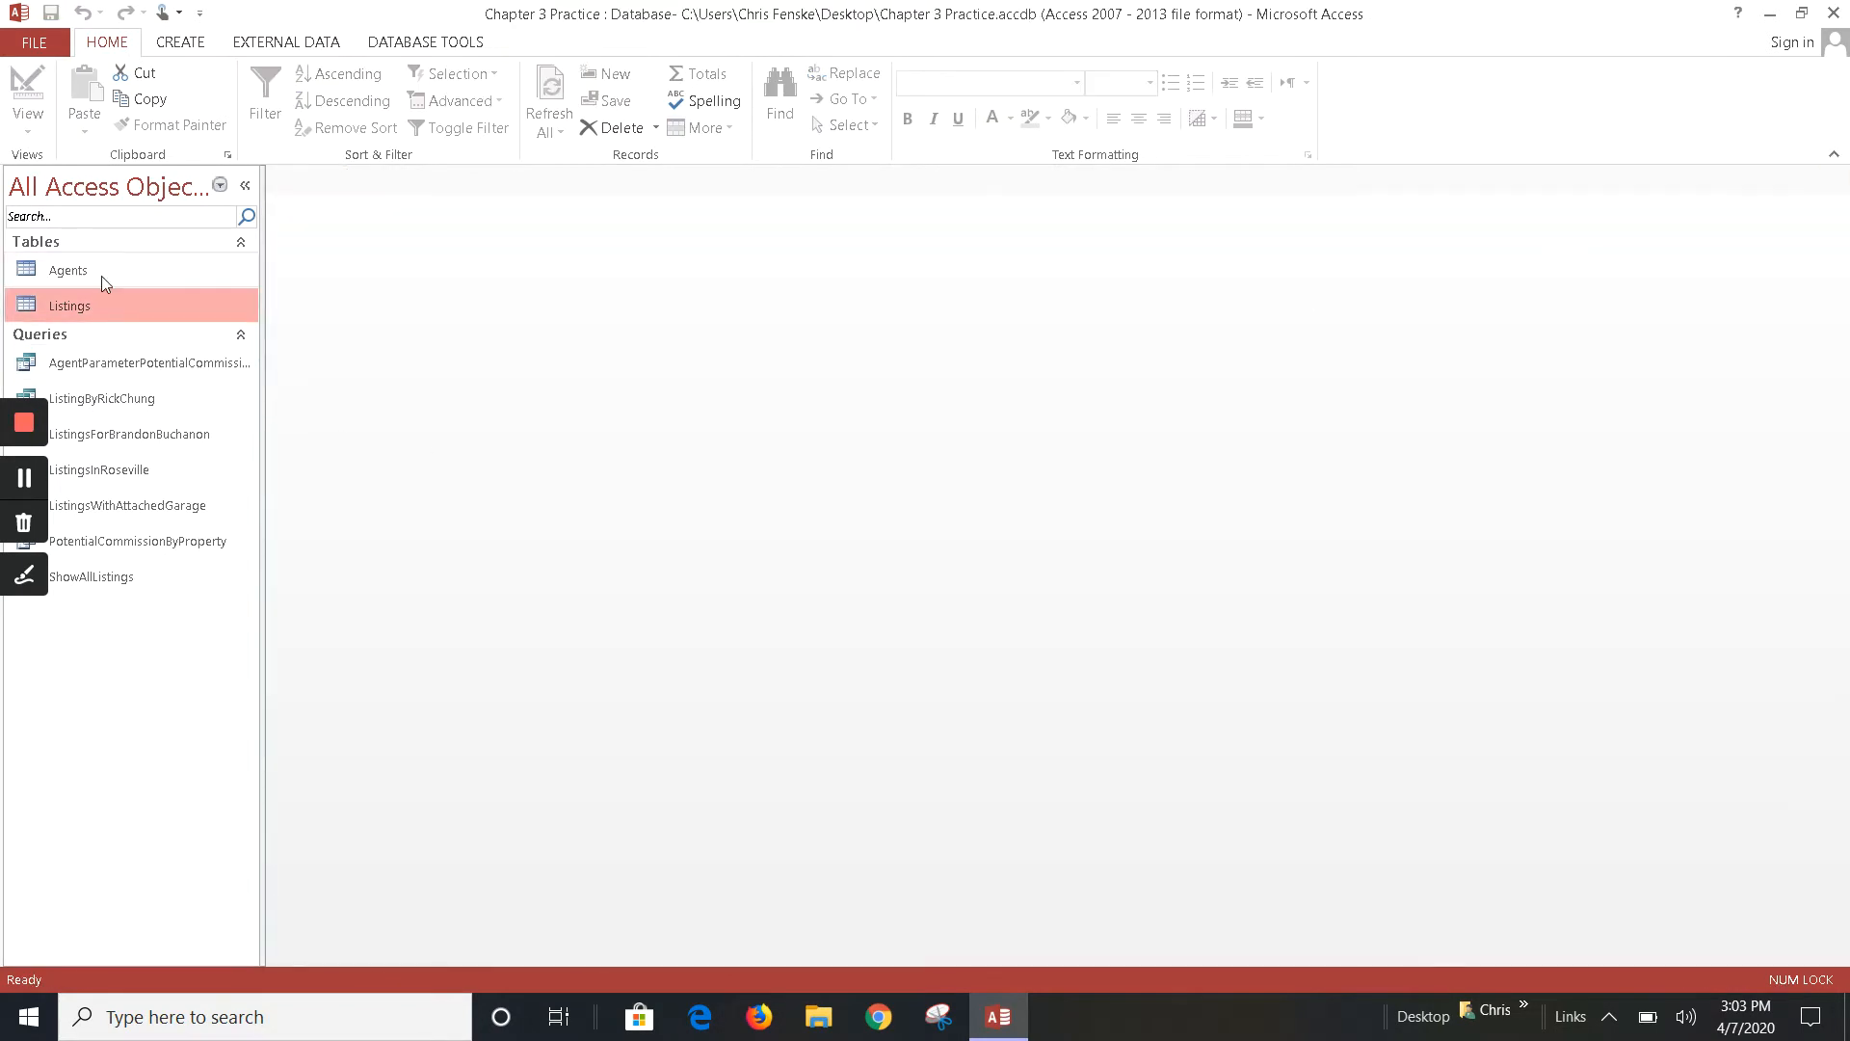
double_click(101, 270)
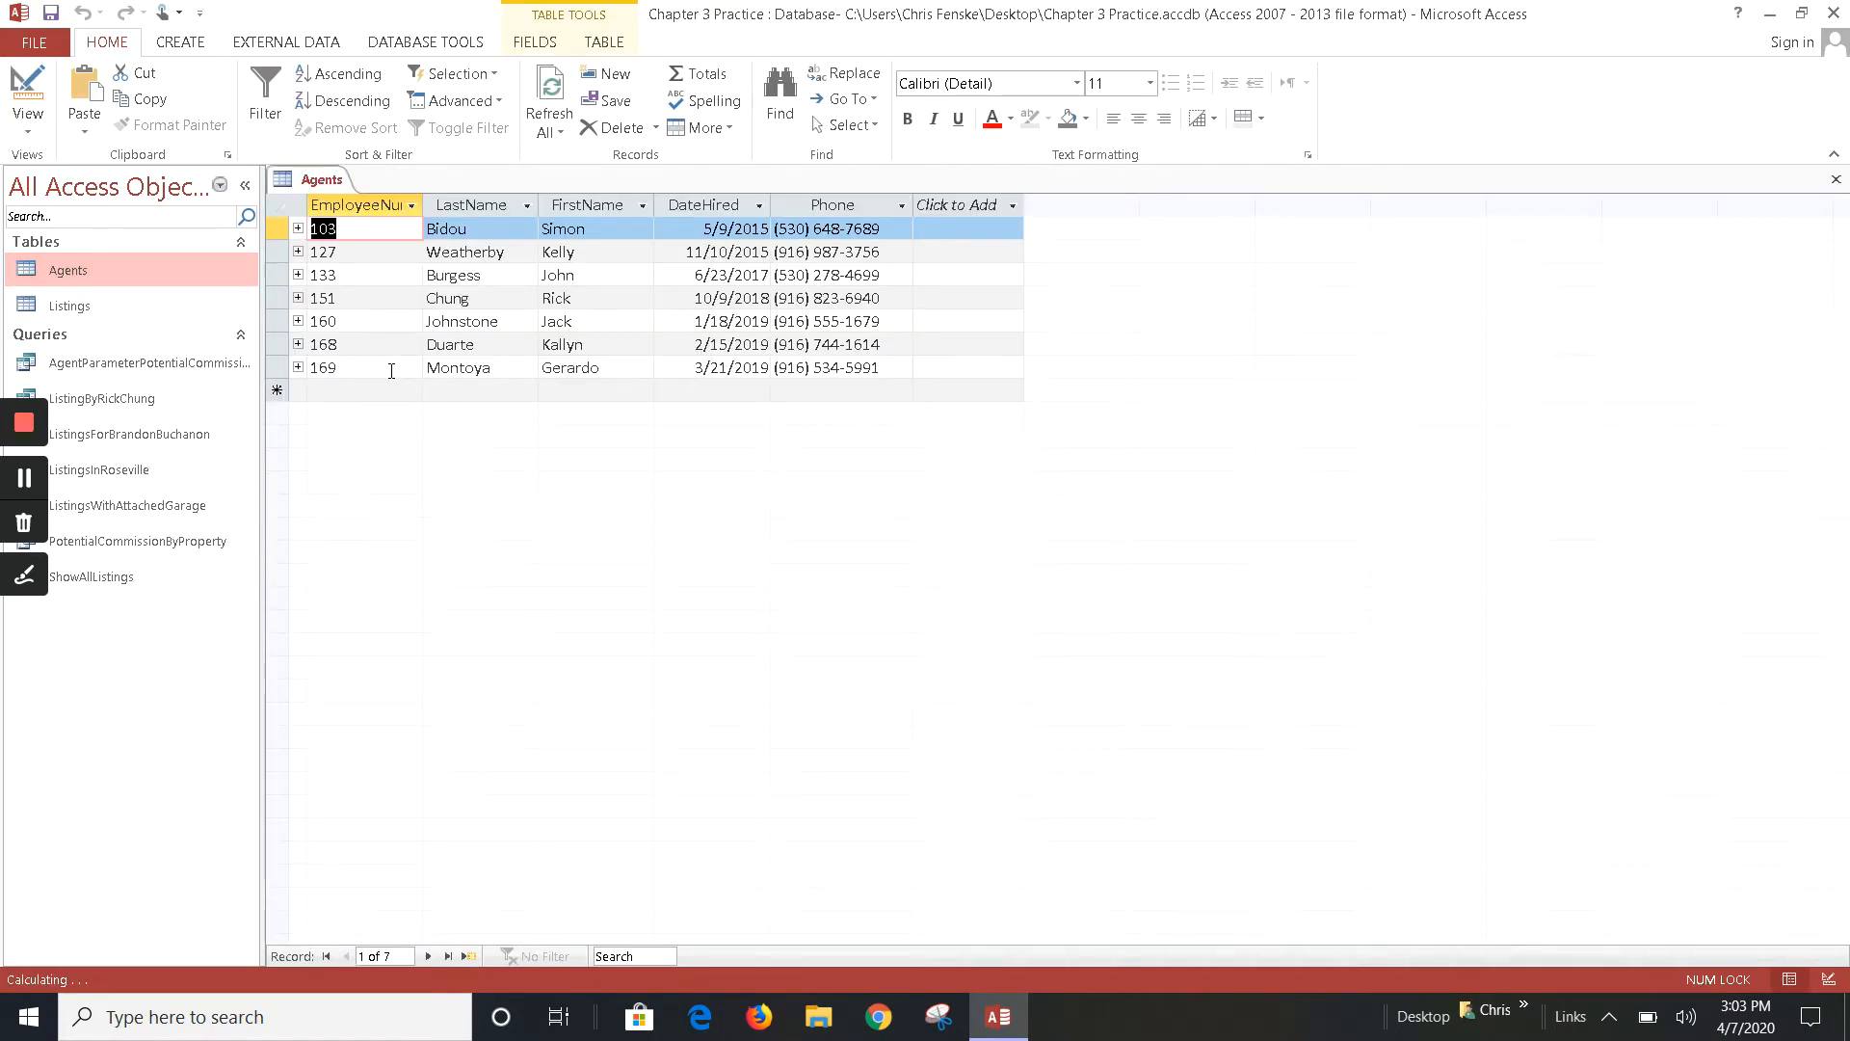
left_click(1835, 182)
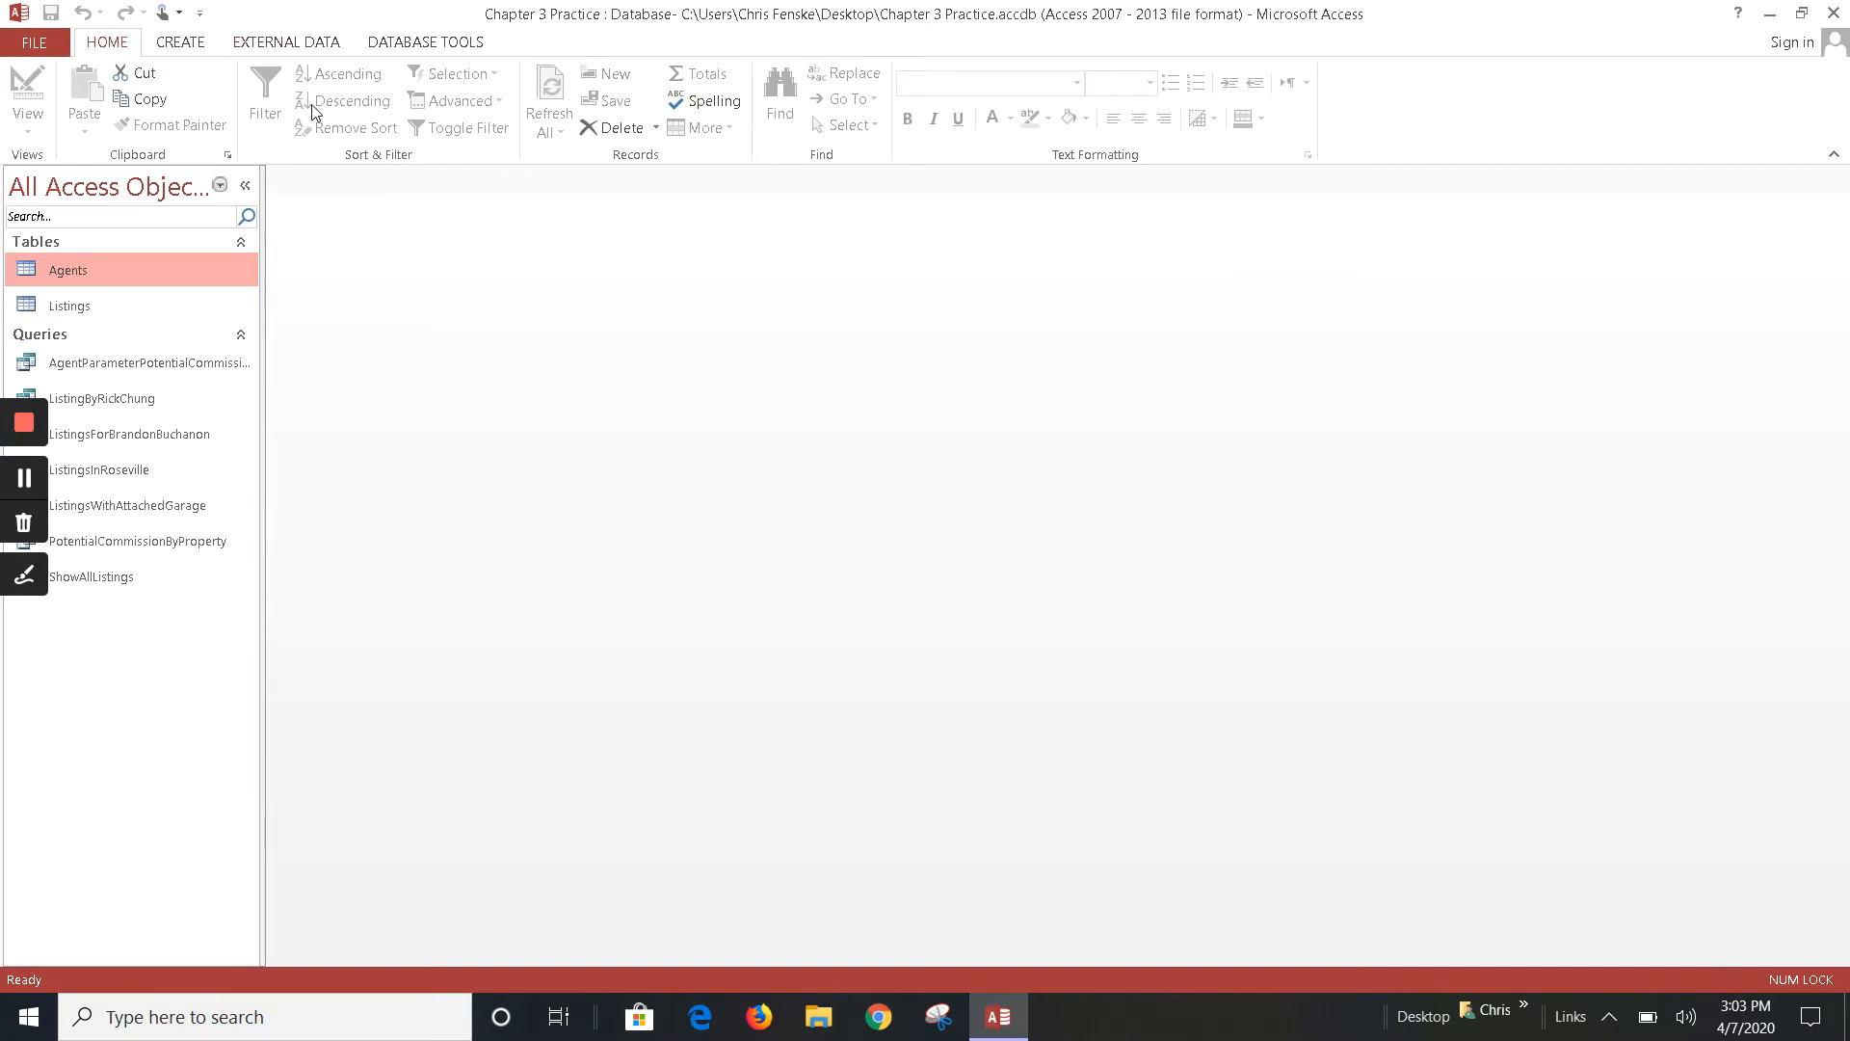
Step: Create a new query in Design view and add the Agents and Listings tables to it
left_click(190, 48)
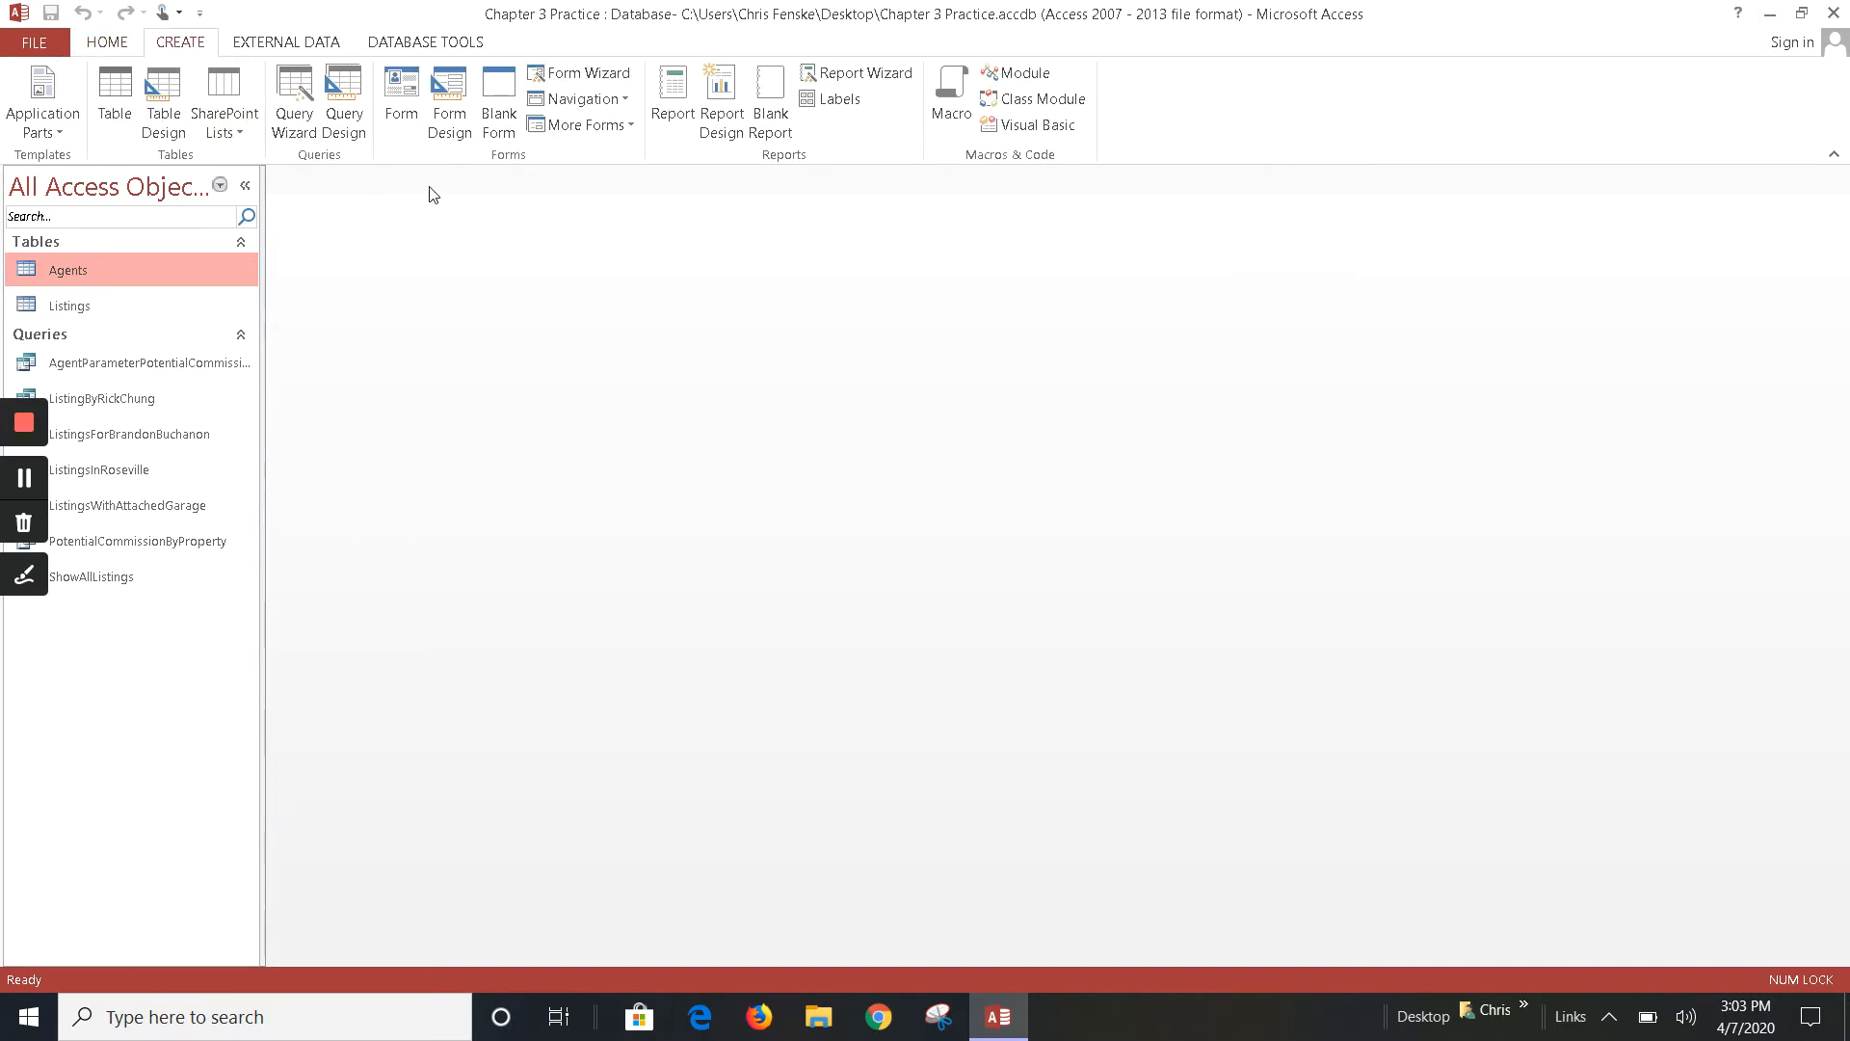
left_click(338, 120)
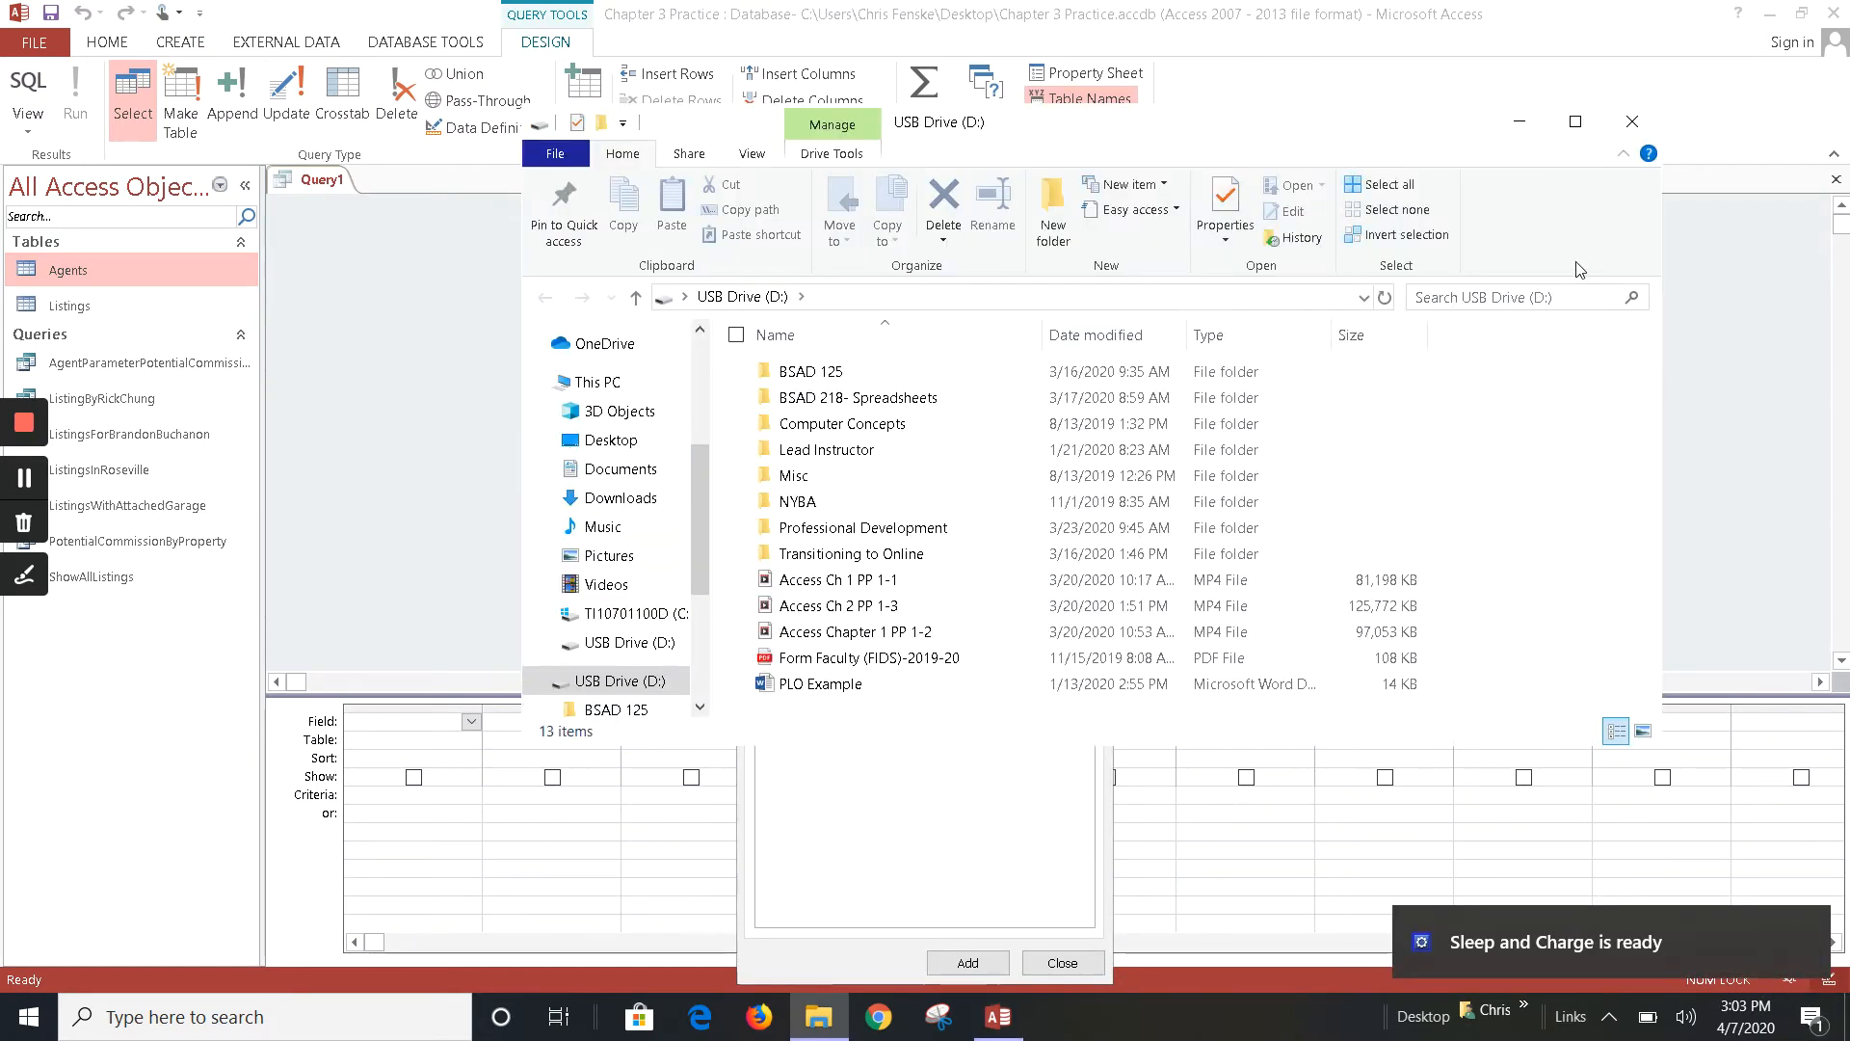
left_click(1654, 127)
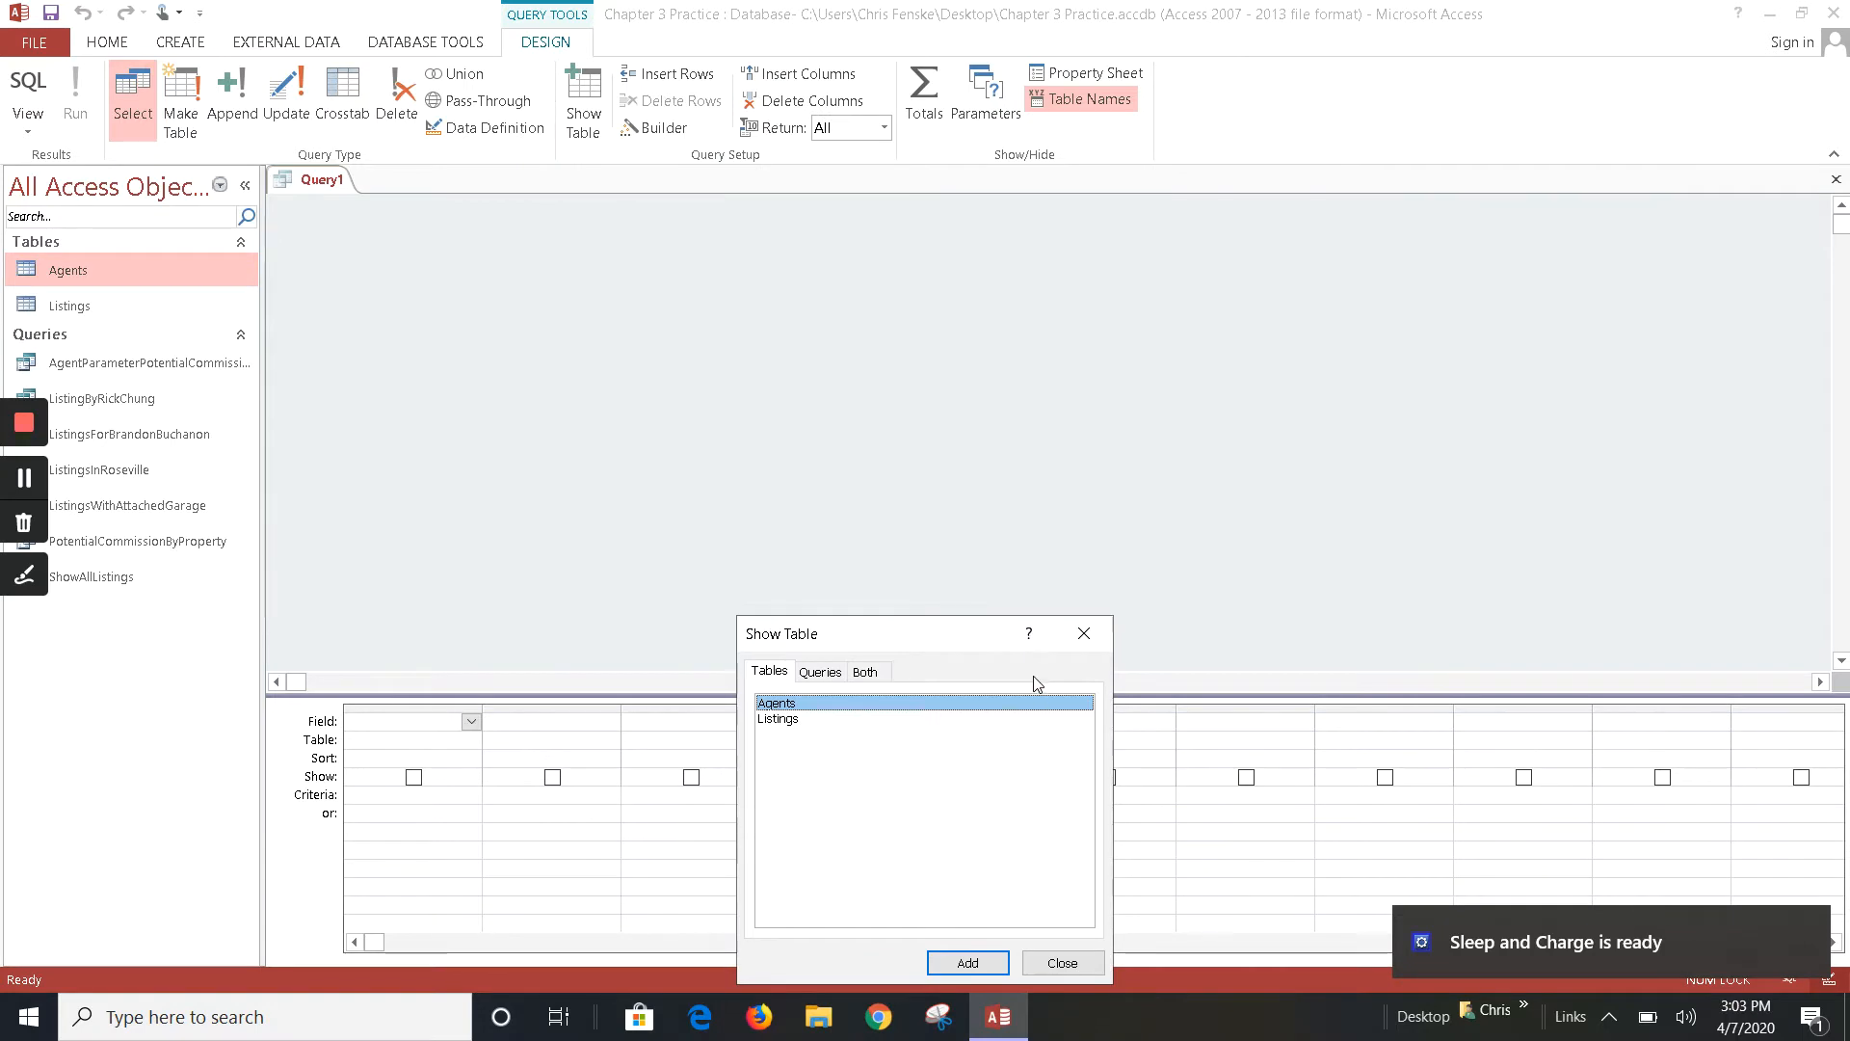
left_click(964, 963)
left_click(784, 721)
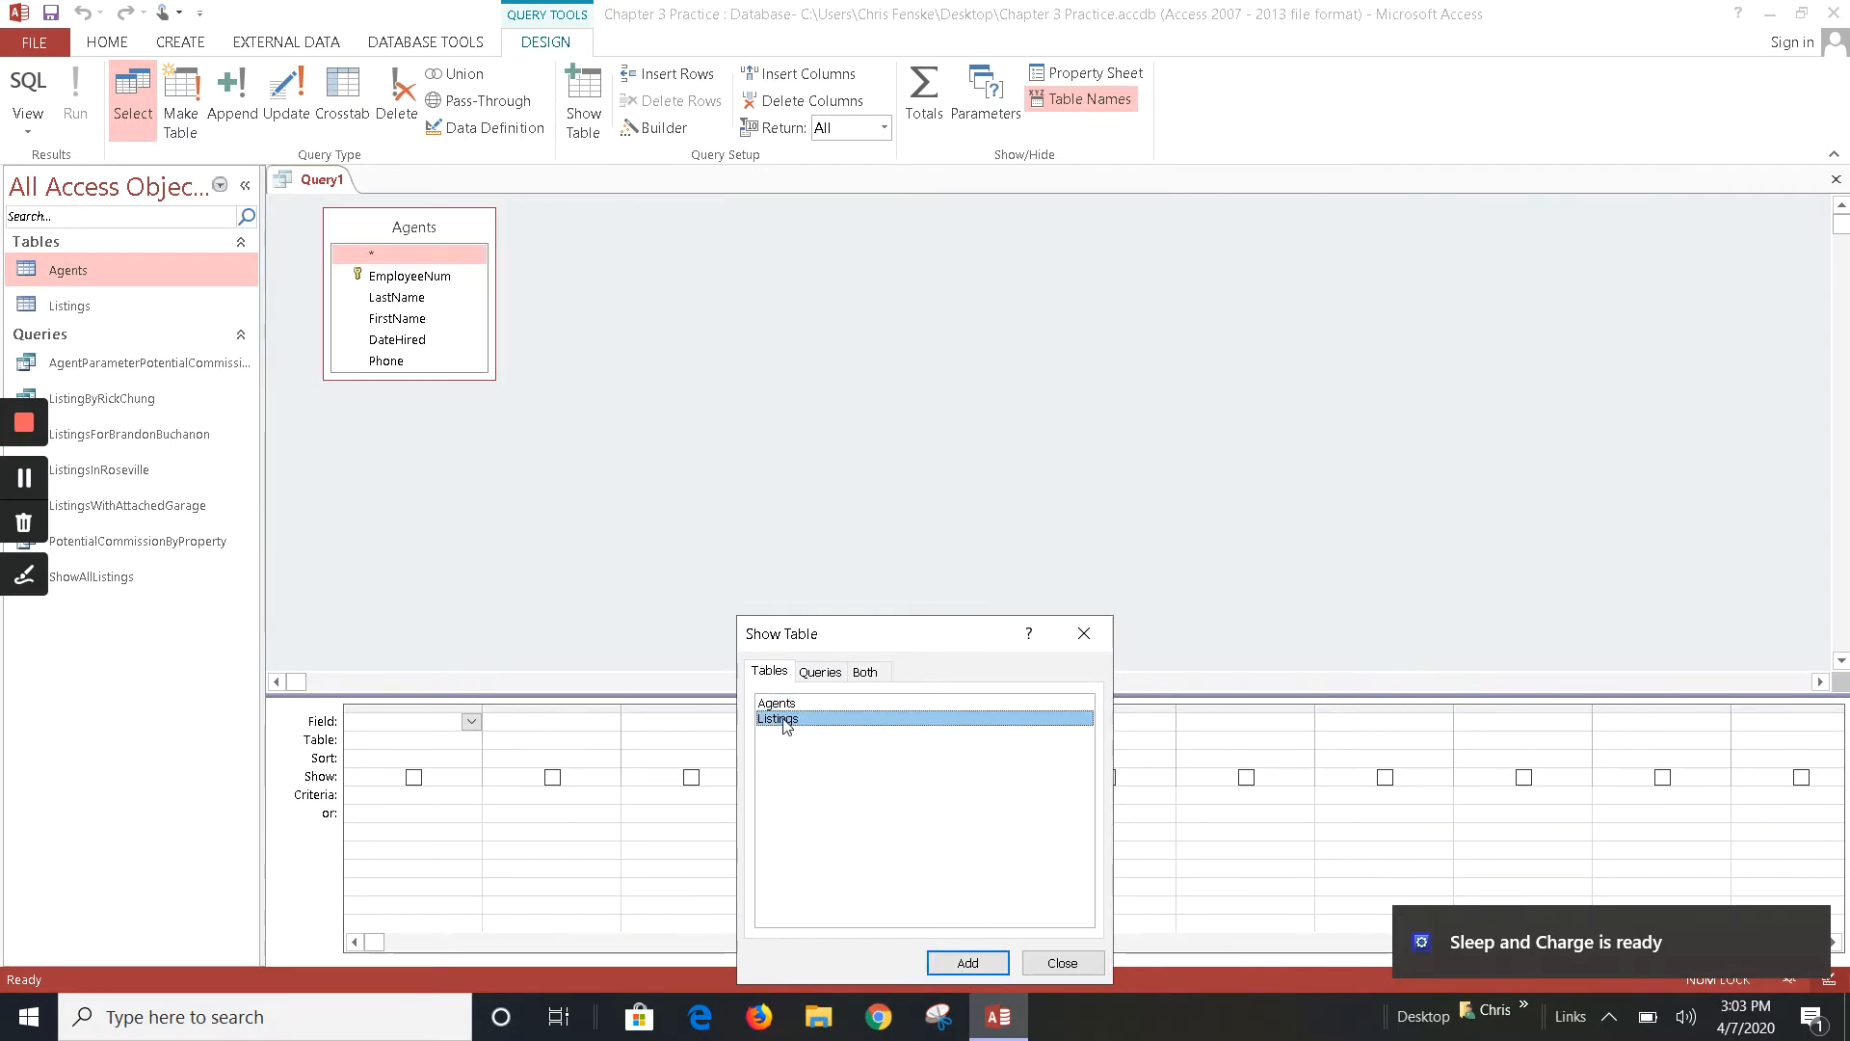
left_click(961, 963)
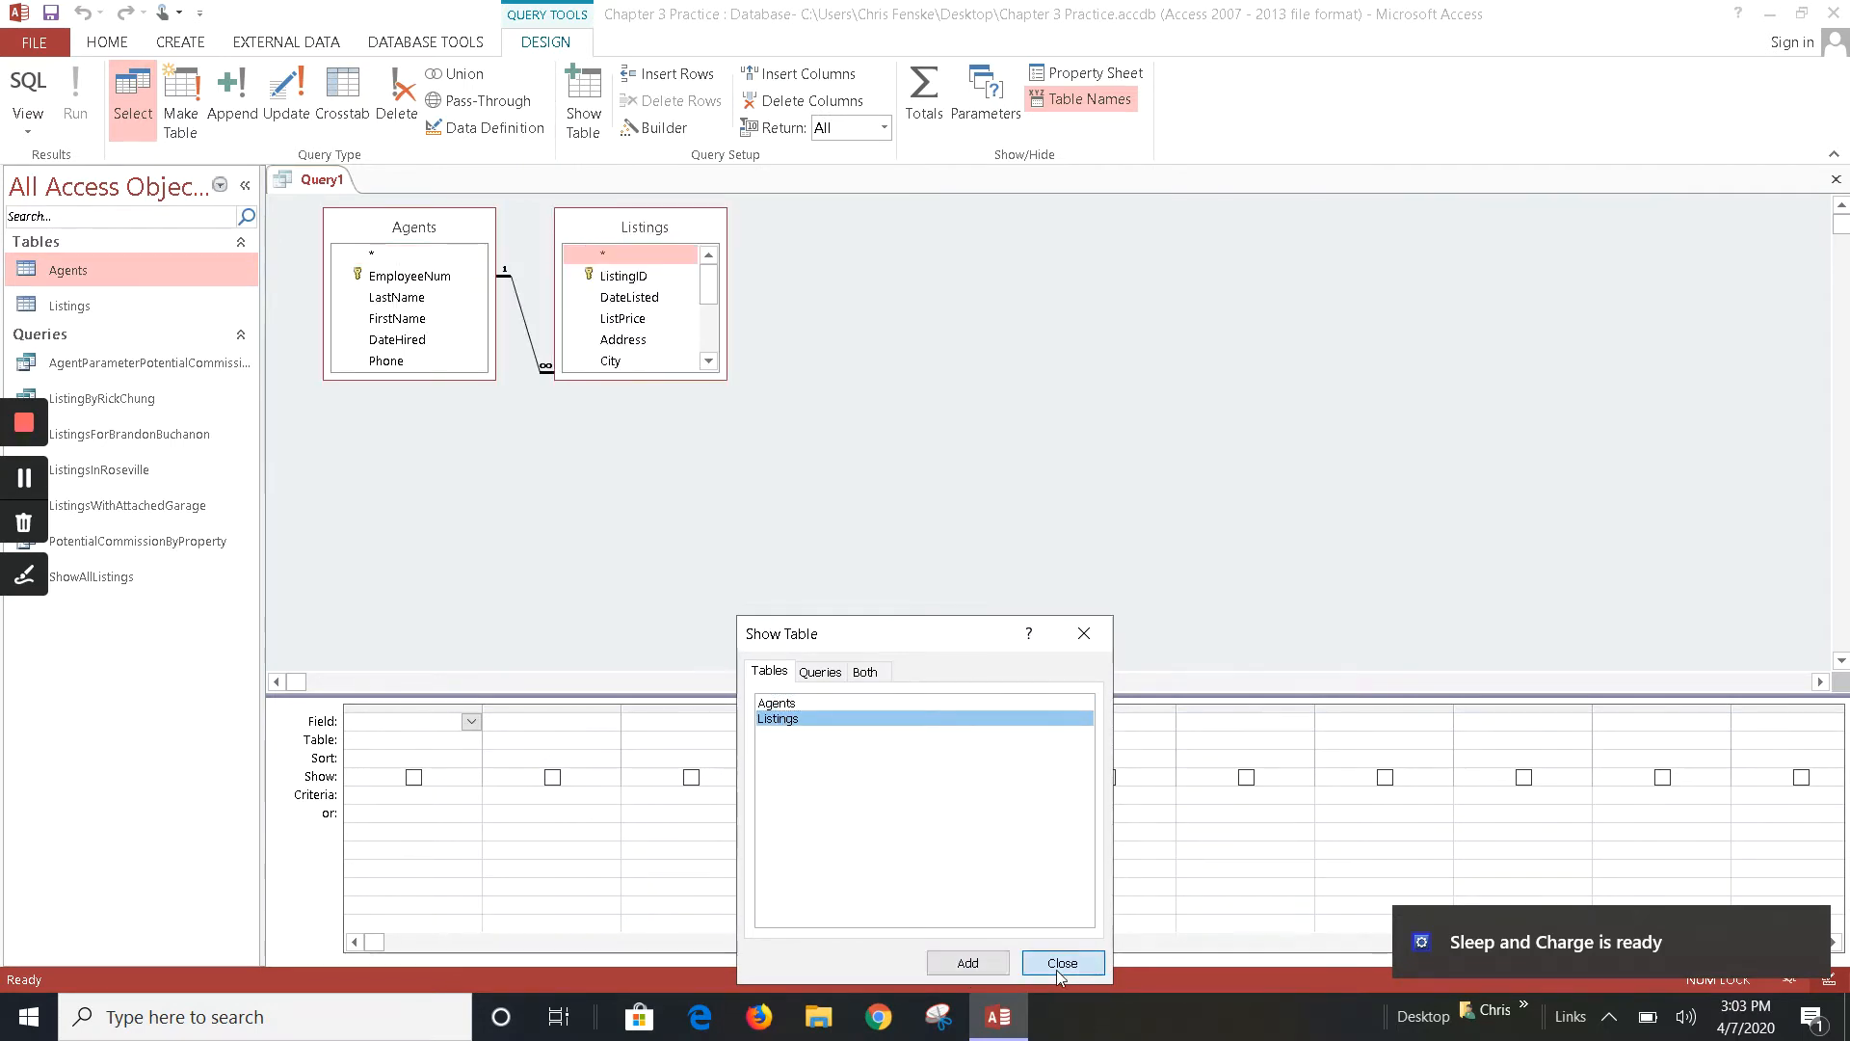
left_click(1060, 962)
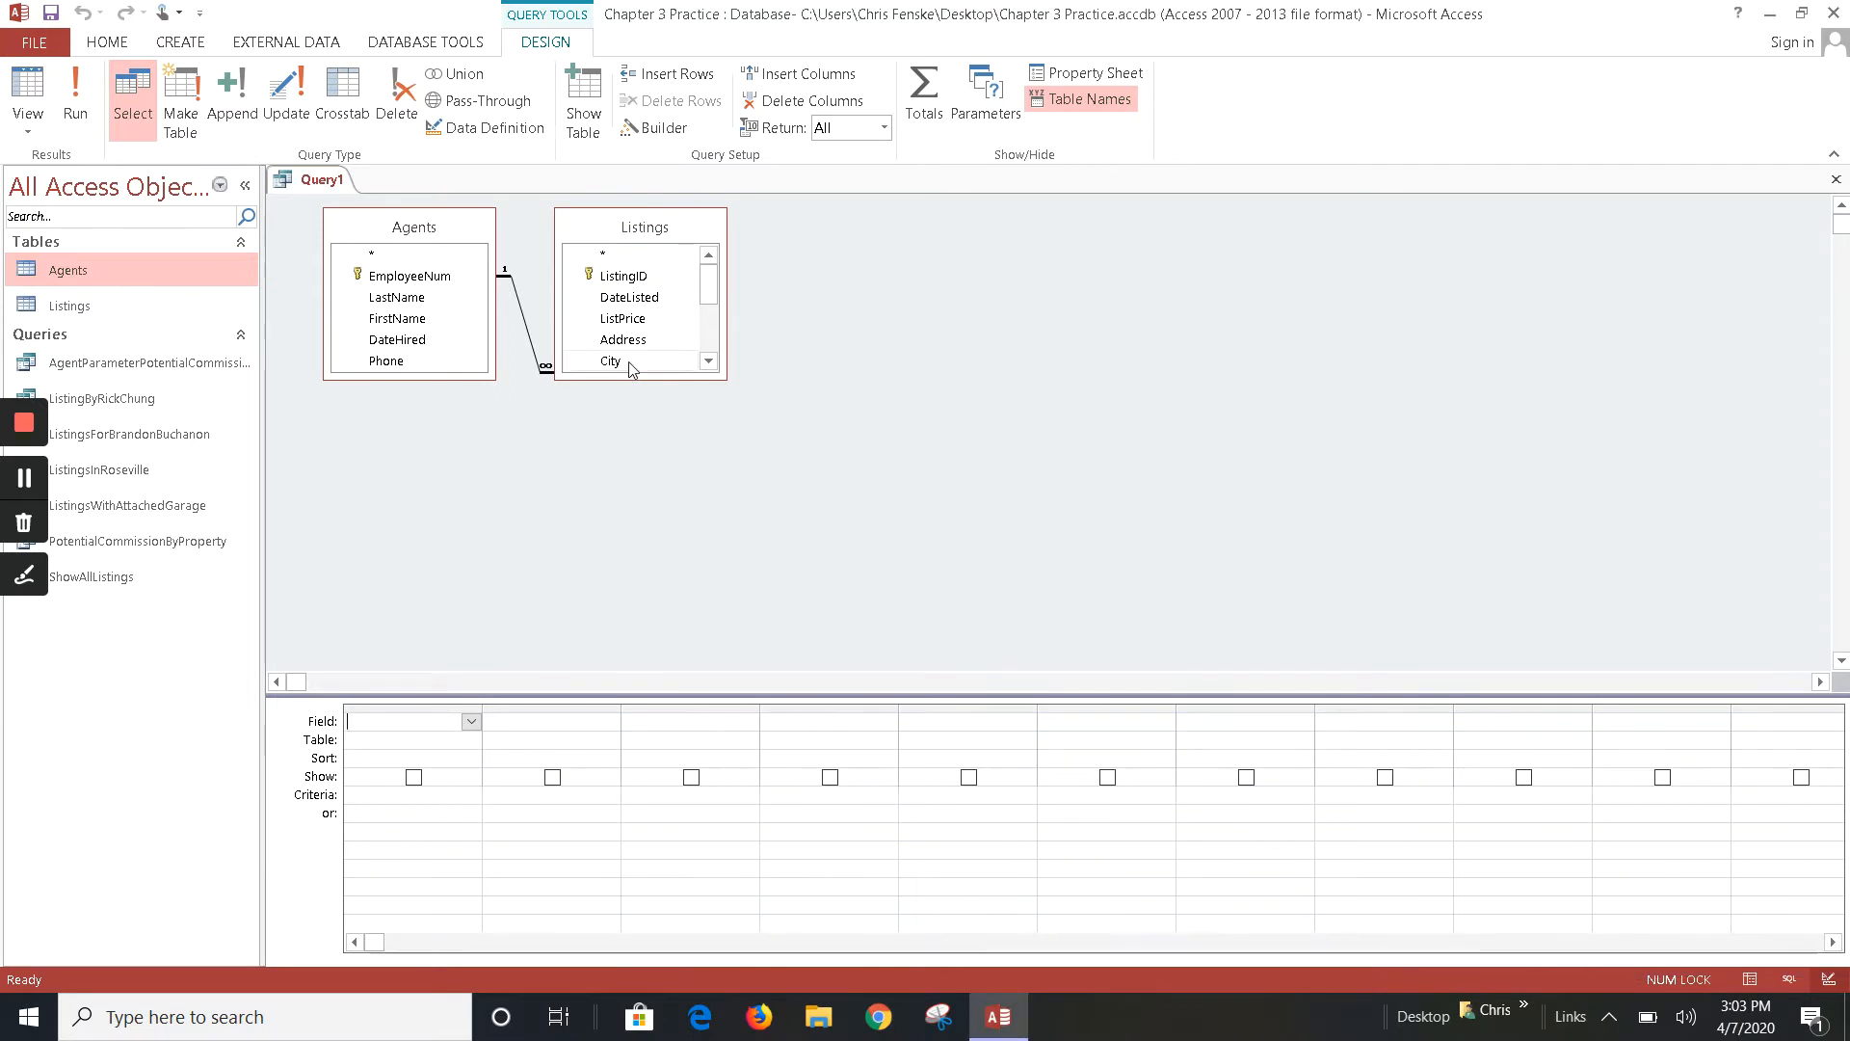
Step: Enlarge the Listings field list and add LastName from Agents twice and ListPrice from Listings twice to the query grid
left_click_drag(624, 379, 649, 563)
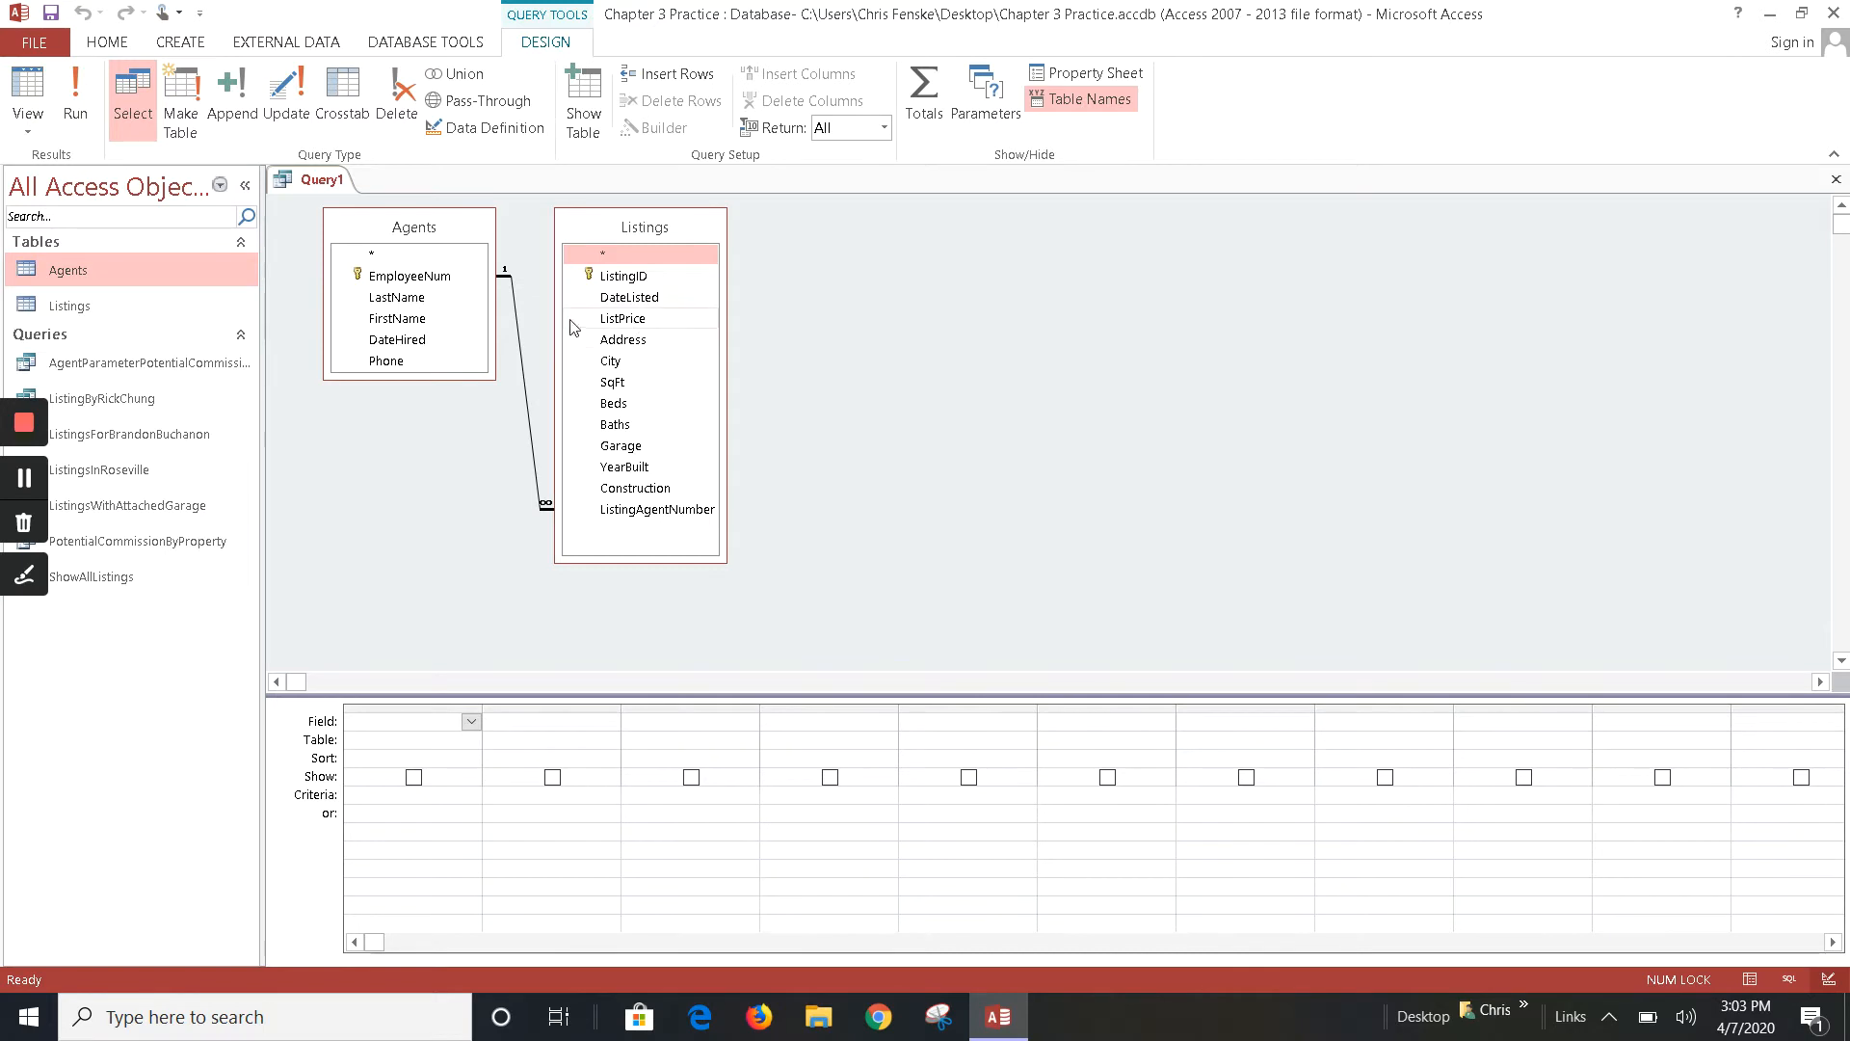
double_click(400, 298)
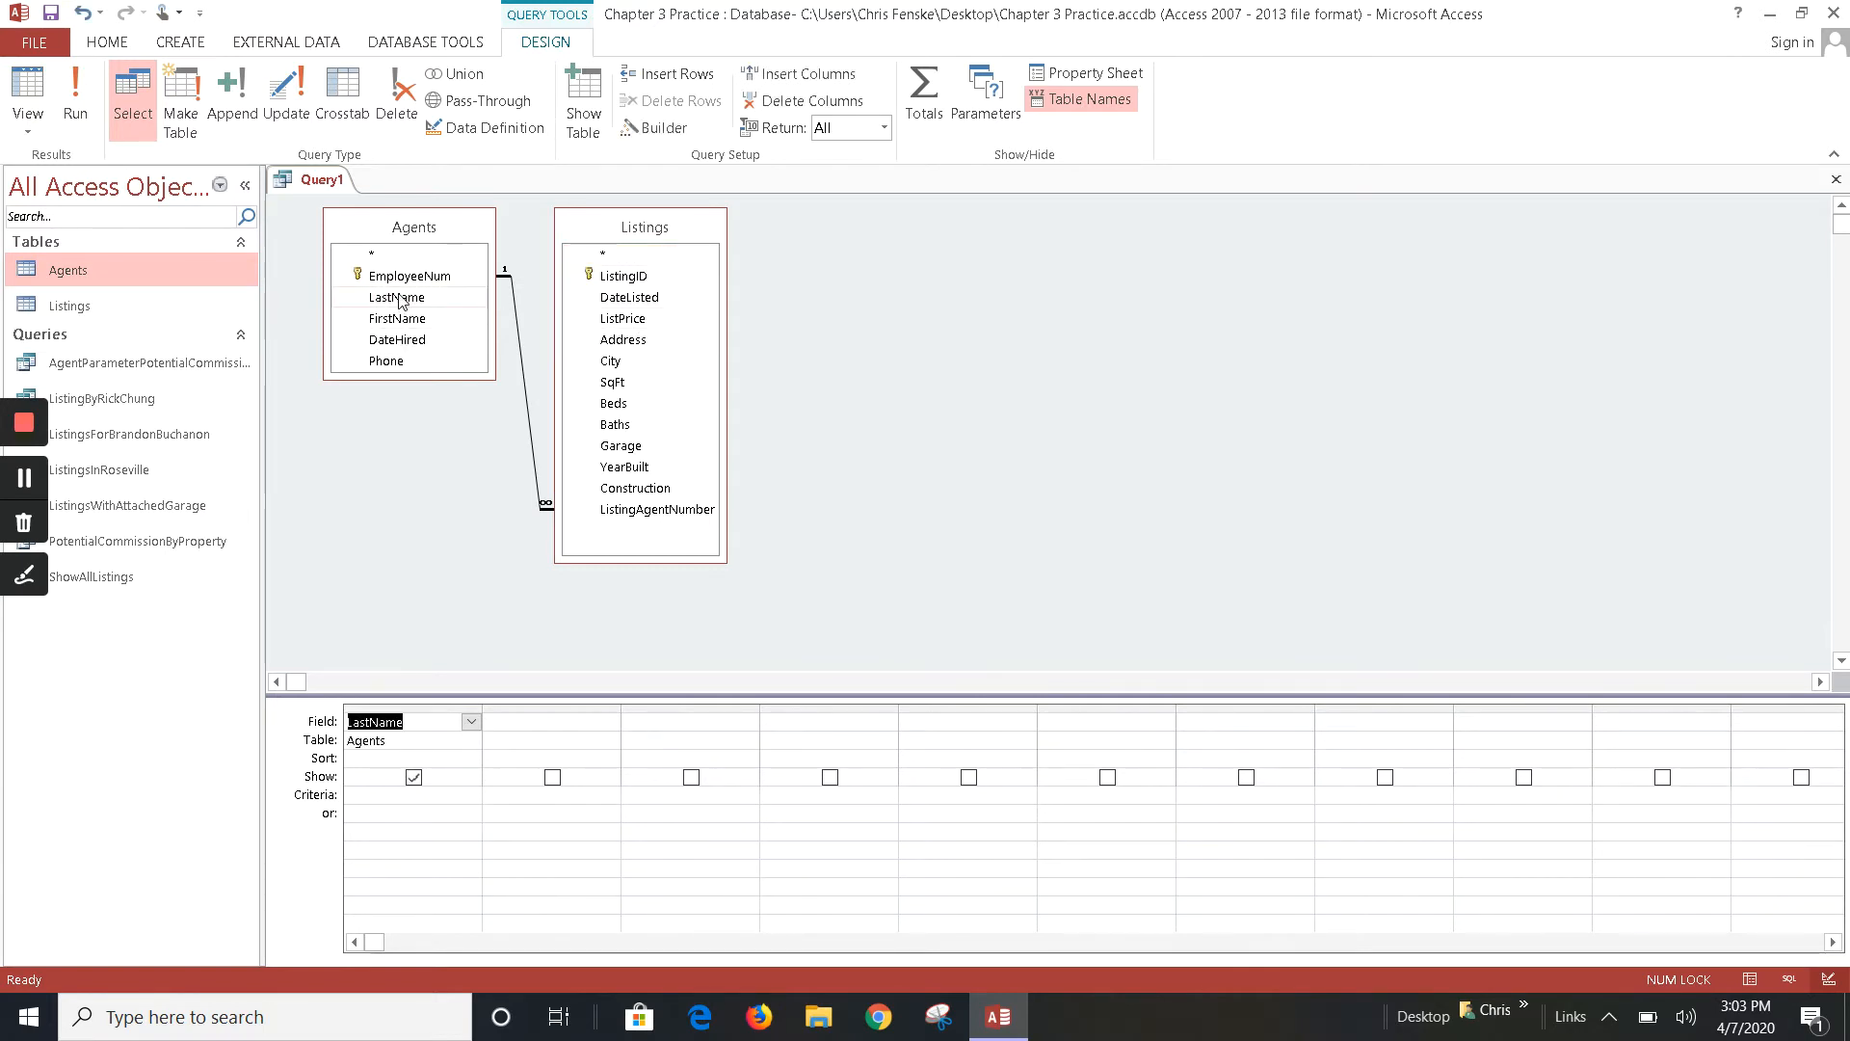
double_click(396, 303)
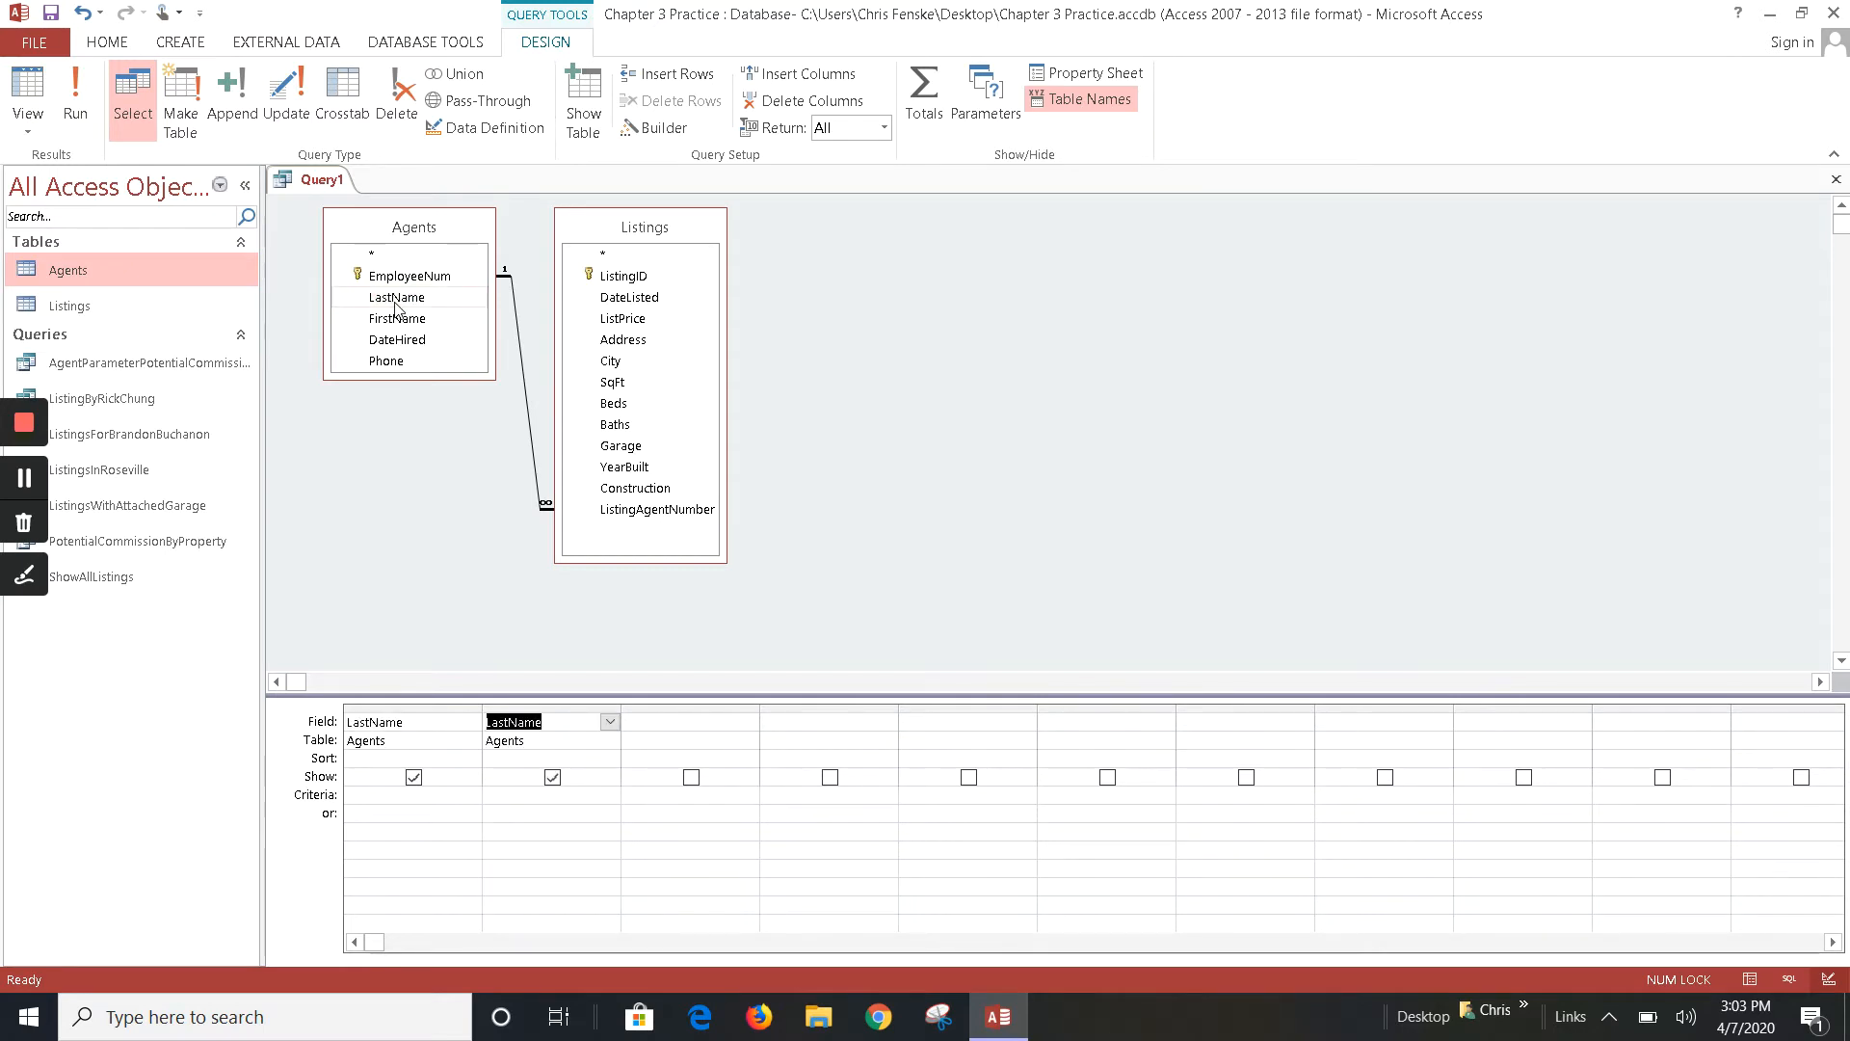
double_click(618, 326)
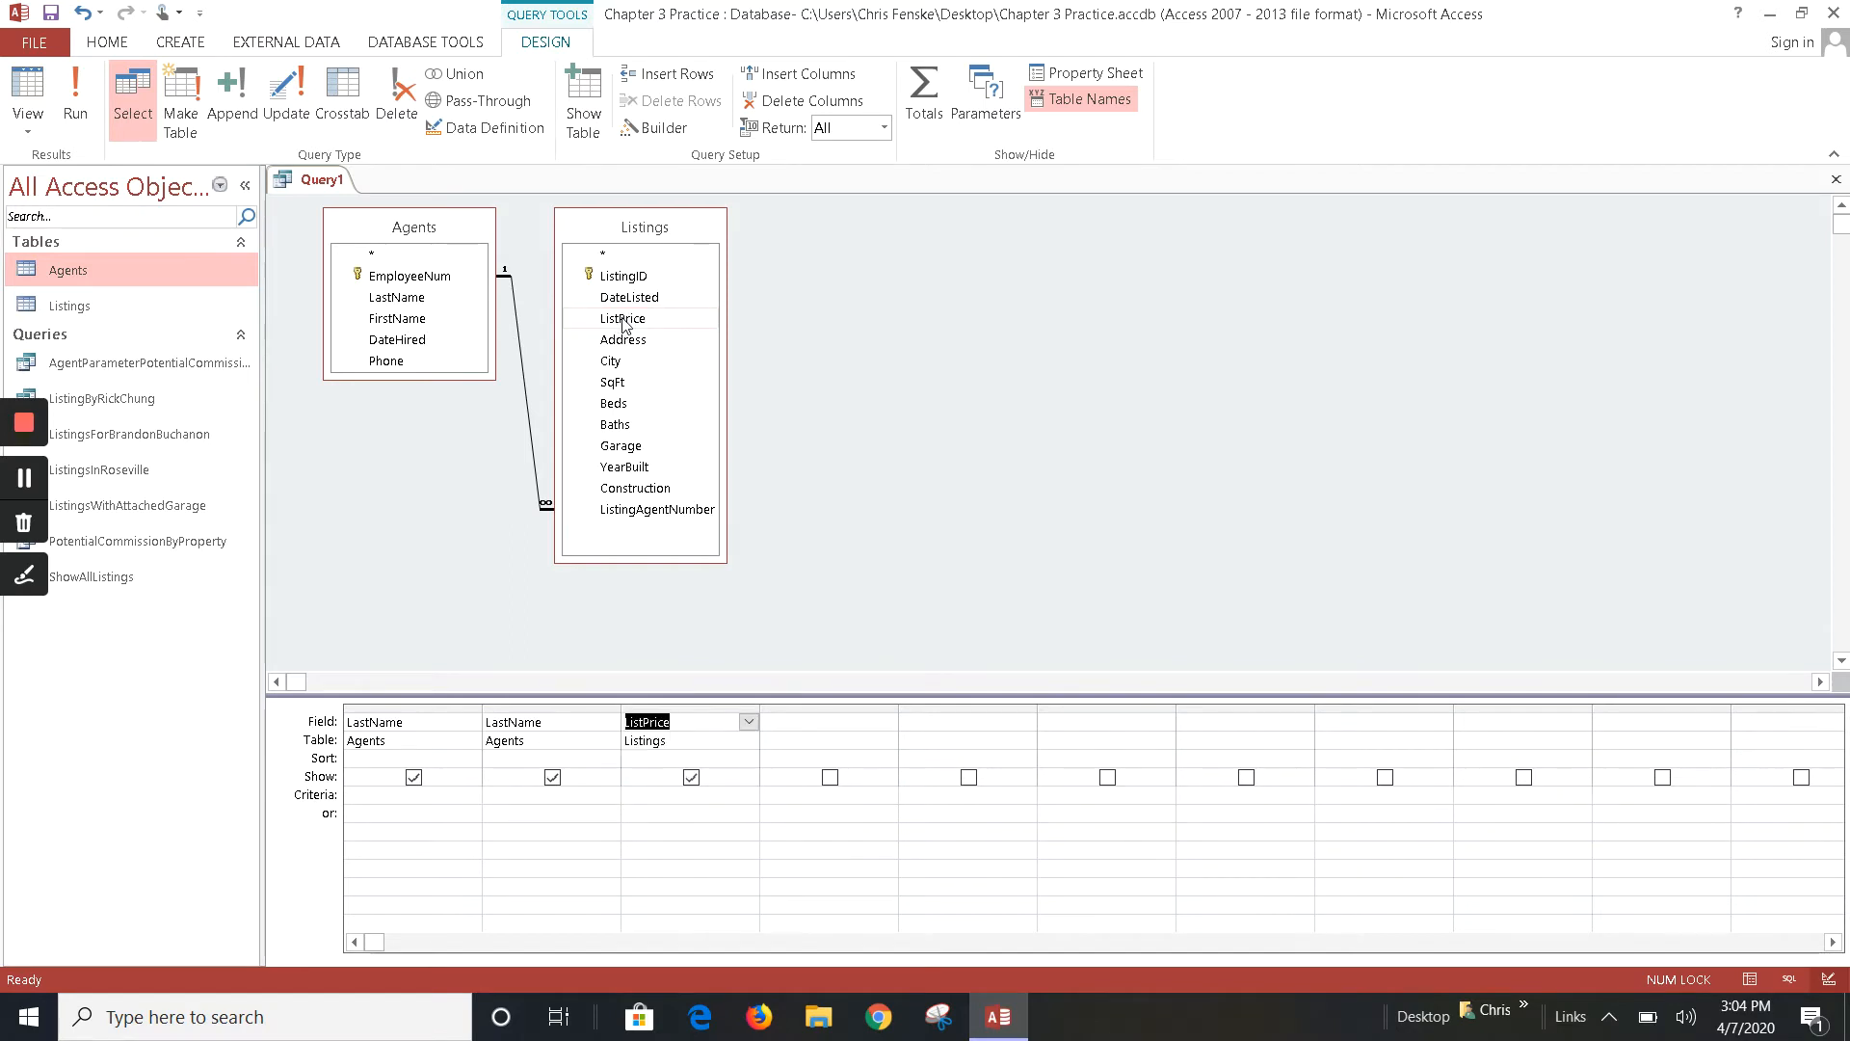
double_click(624, 321)
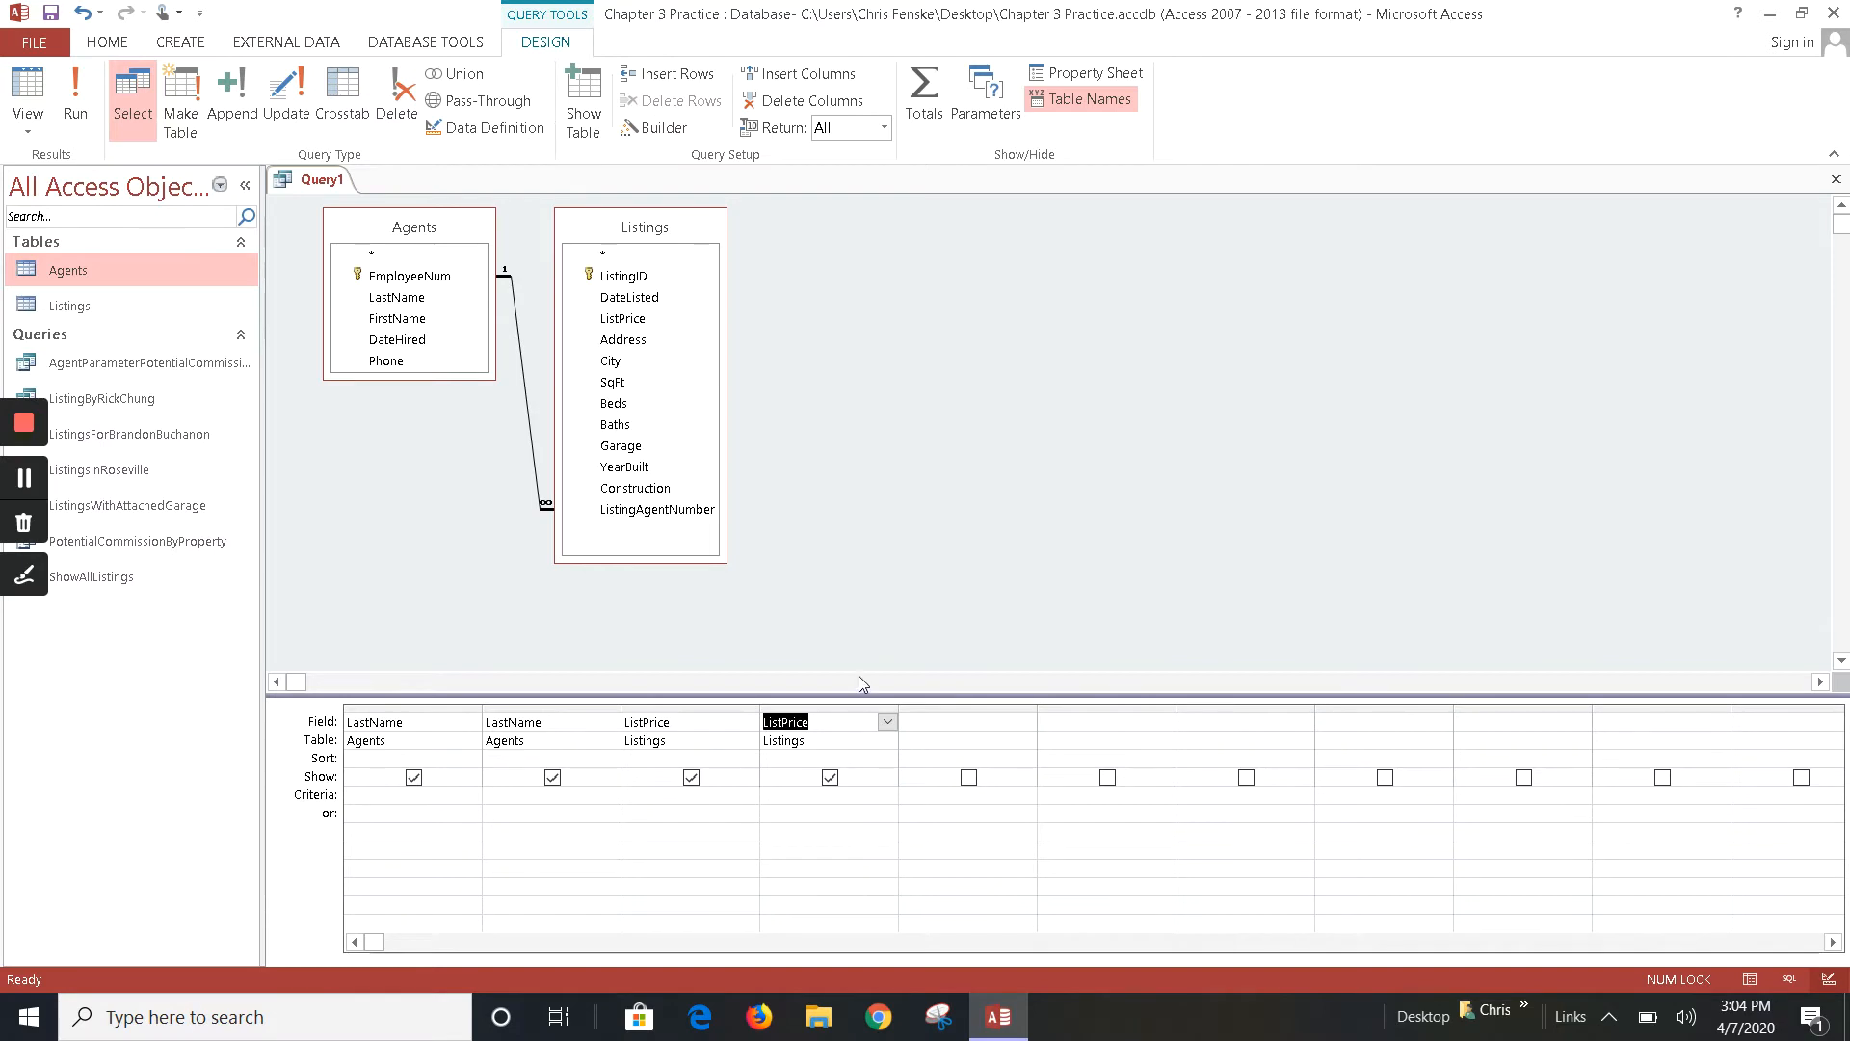
Step: Turn on Totals for the query, setting the first ListPrice column to Count and the second to Avg
left_click(922, 91)
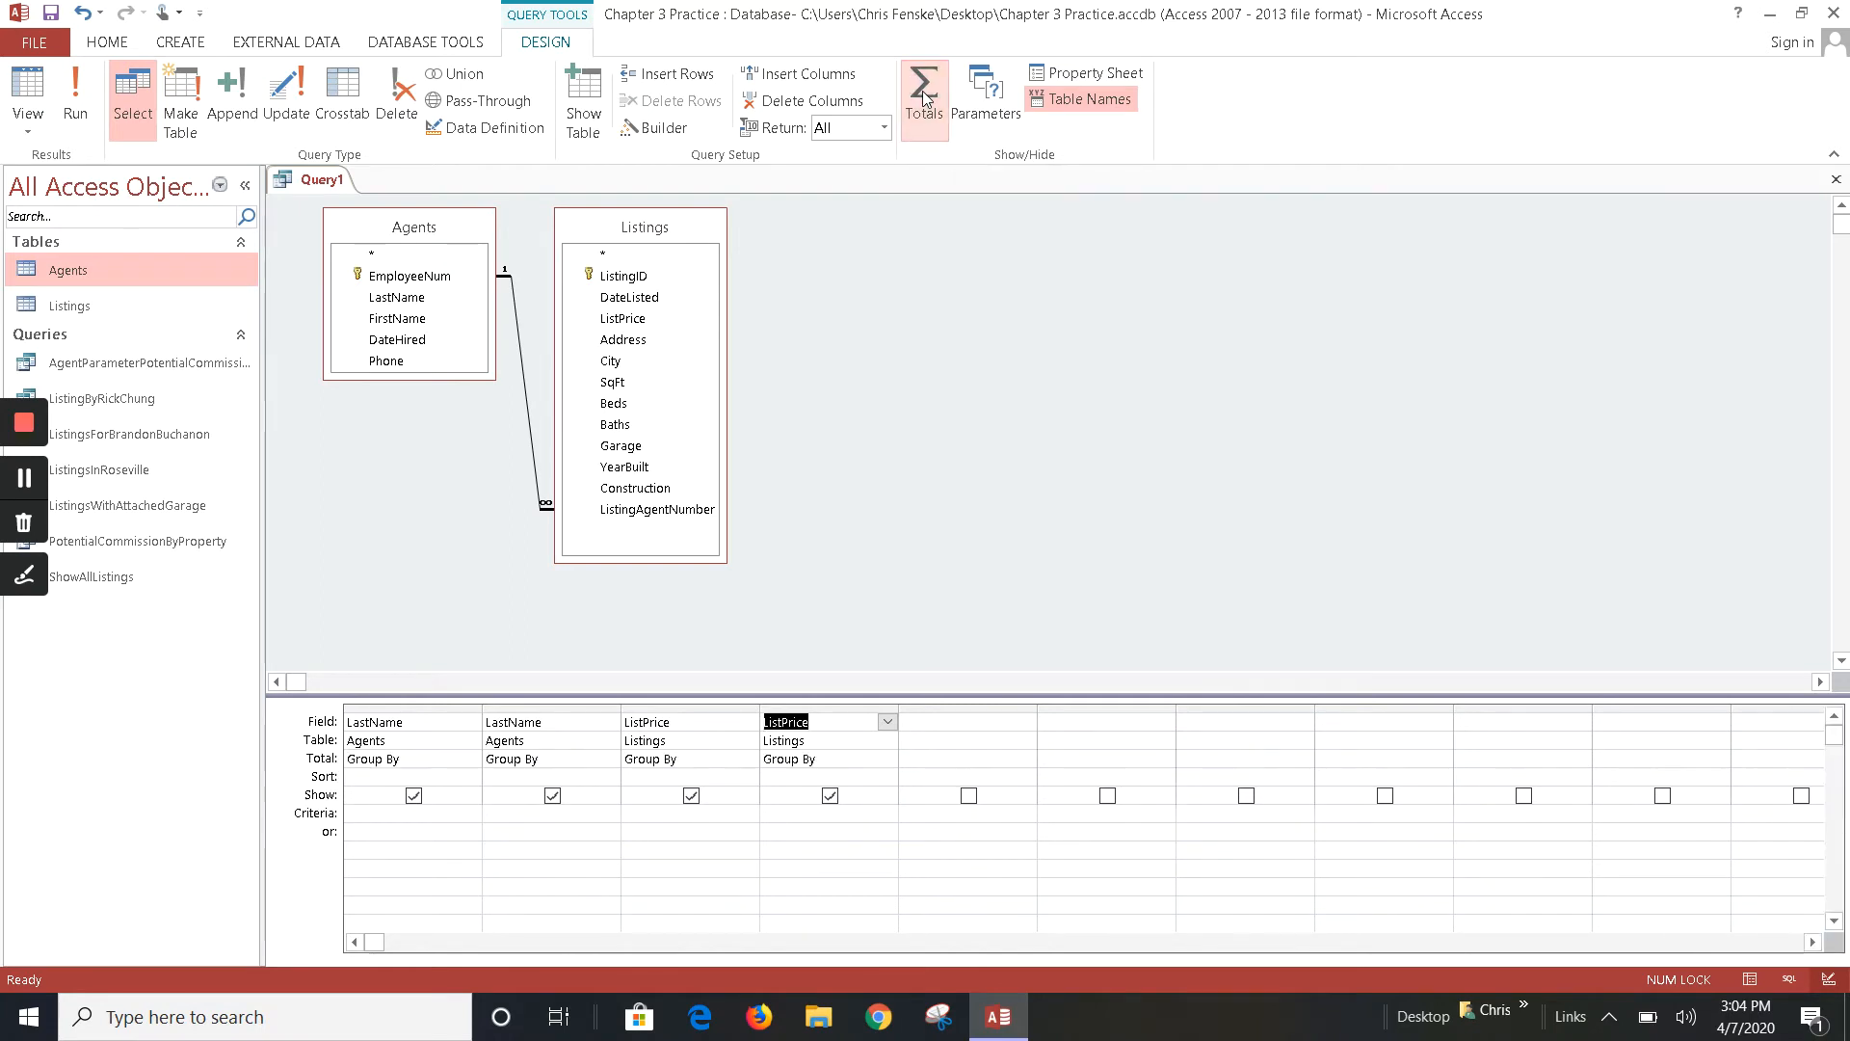
left_click(701, 762)
left_click(748, 758)
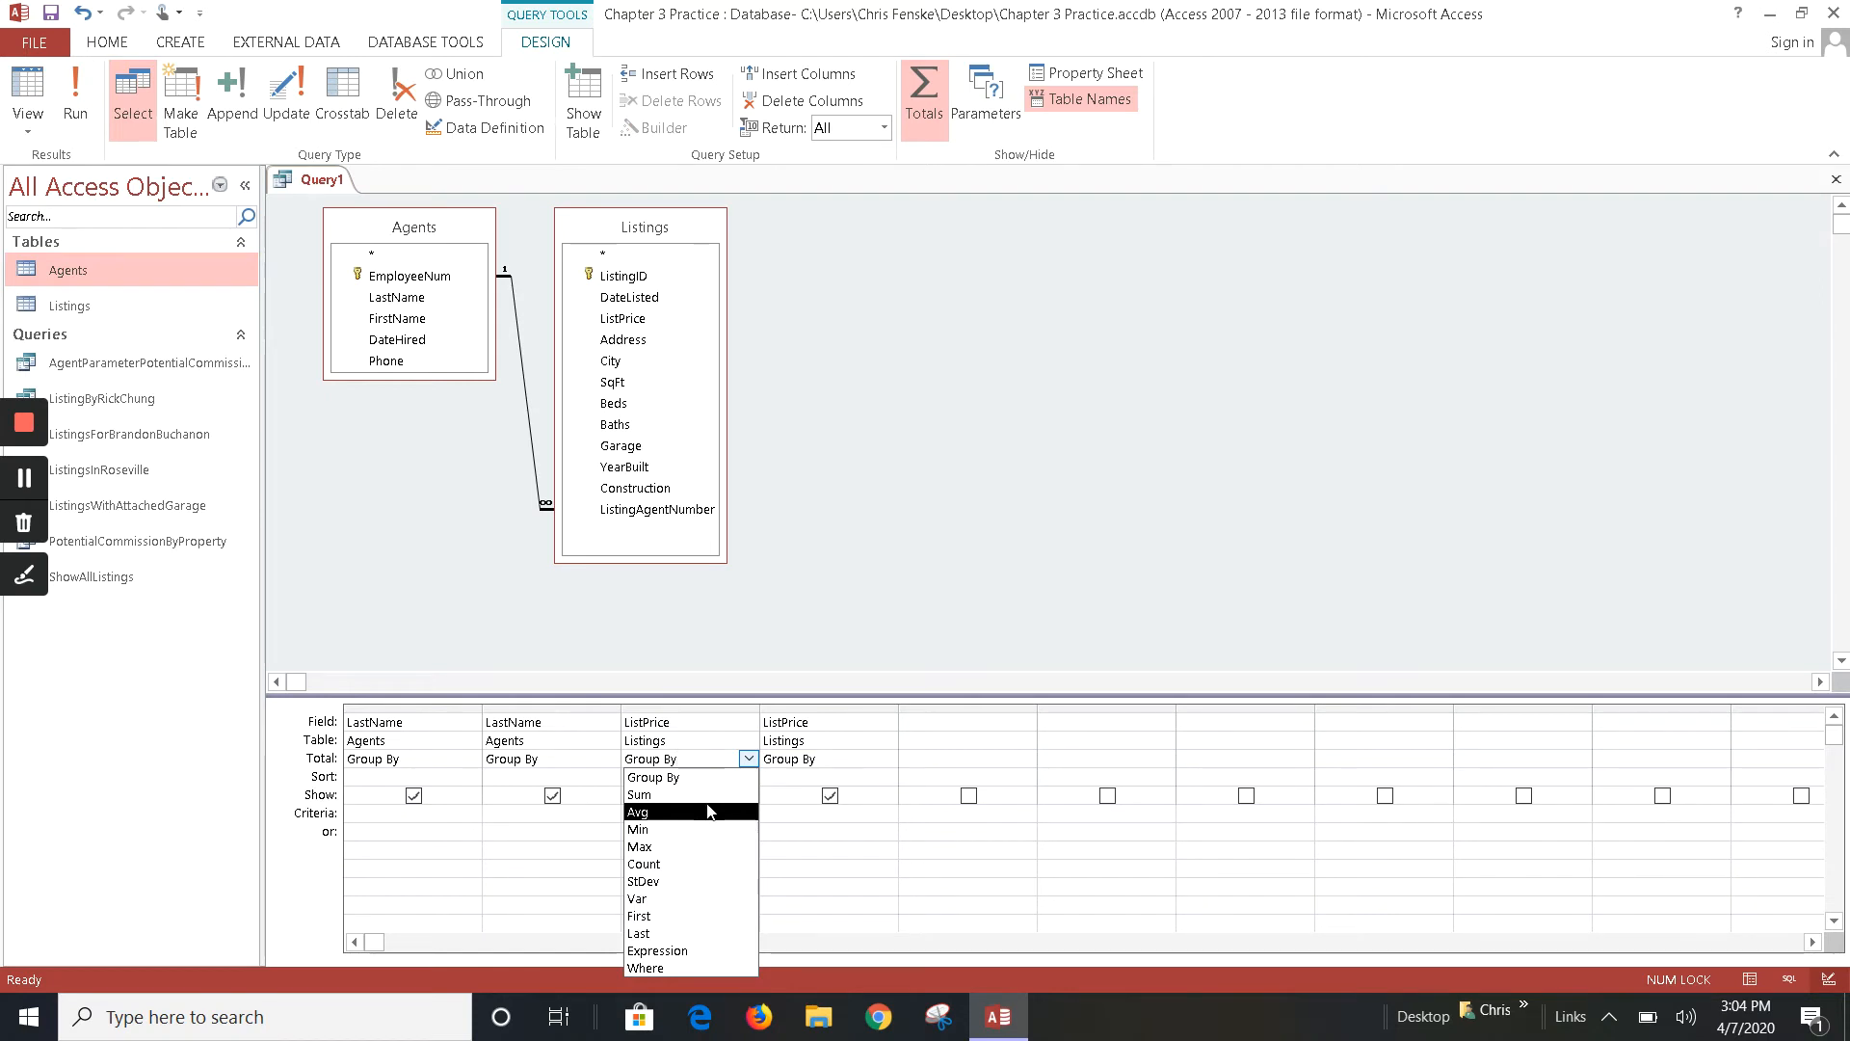
left_click(703, 864)
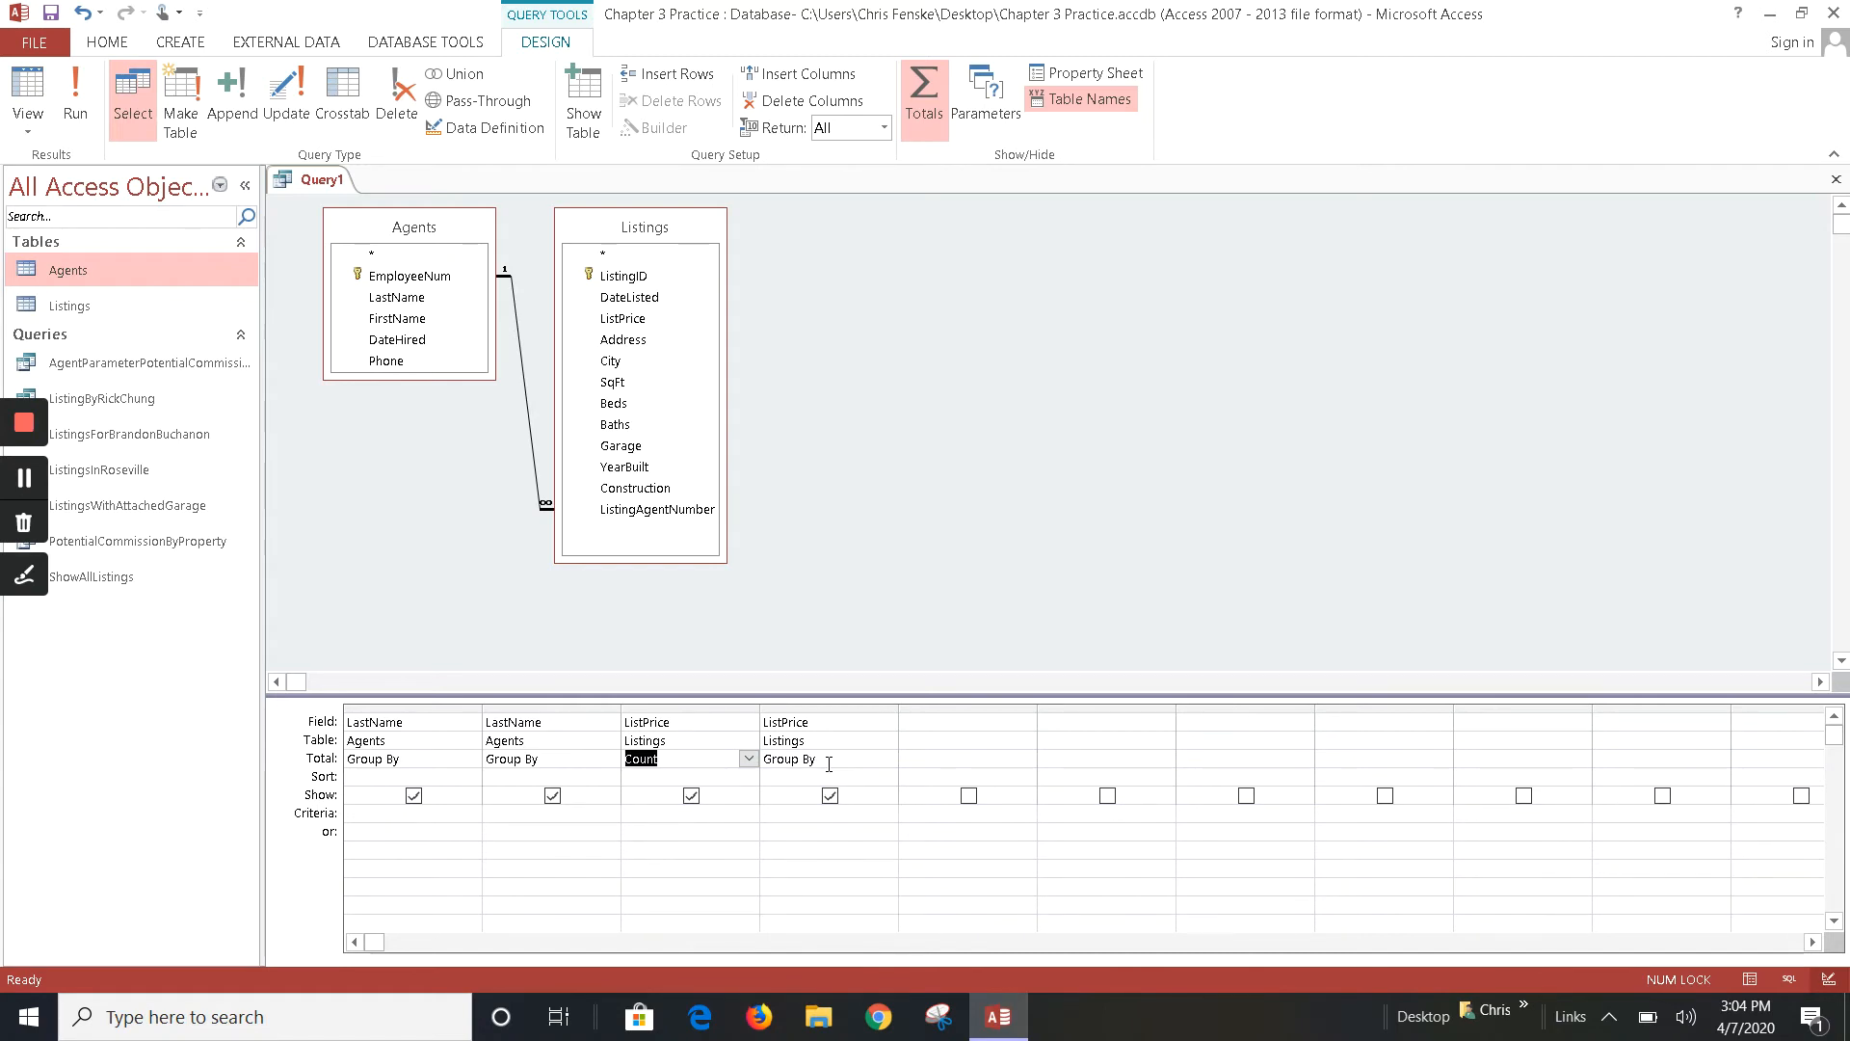
left_click(829, 763)
left_click(887, 759)
left_click(868, 811)
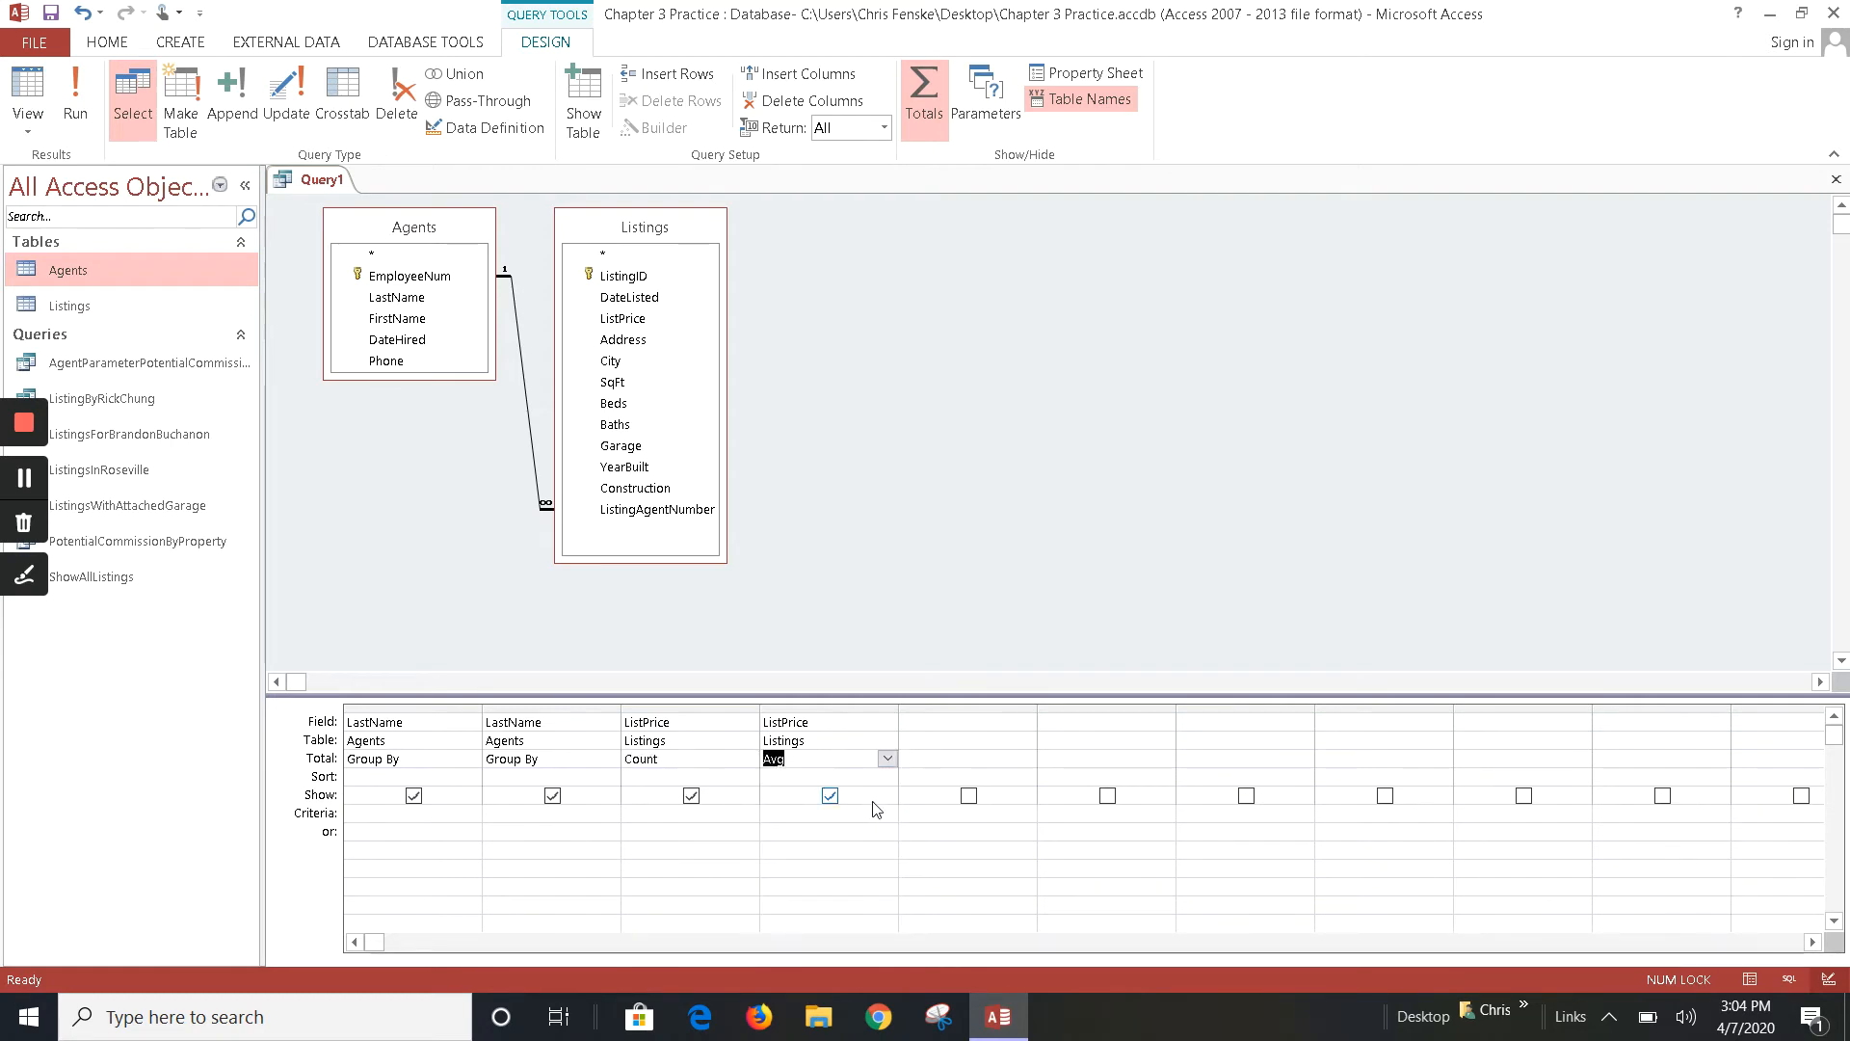
Step: Save the query as ListingCountAndAvgListPriceByAgent
left_click(51, 17)
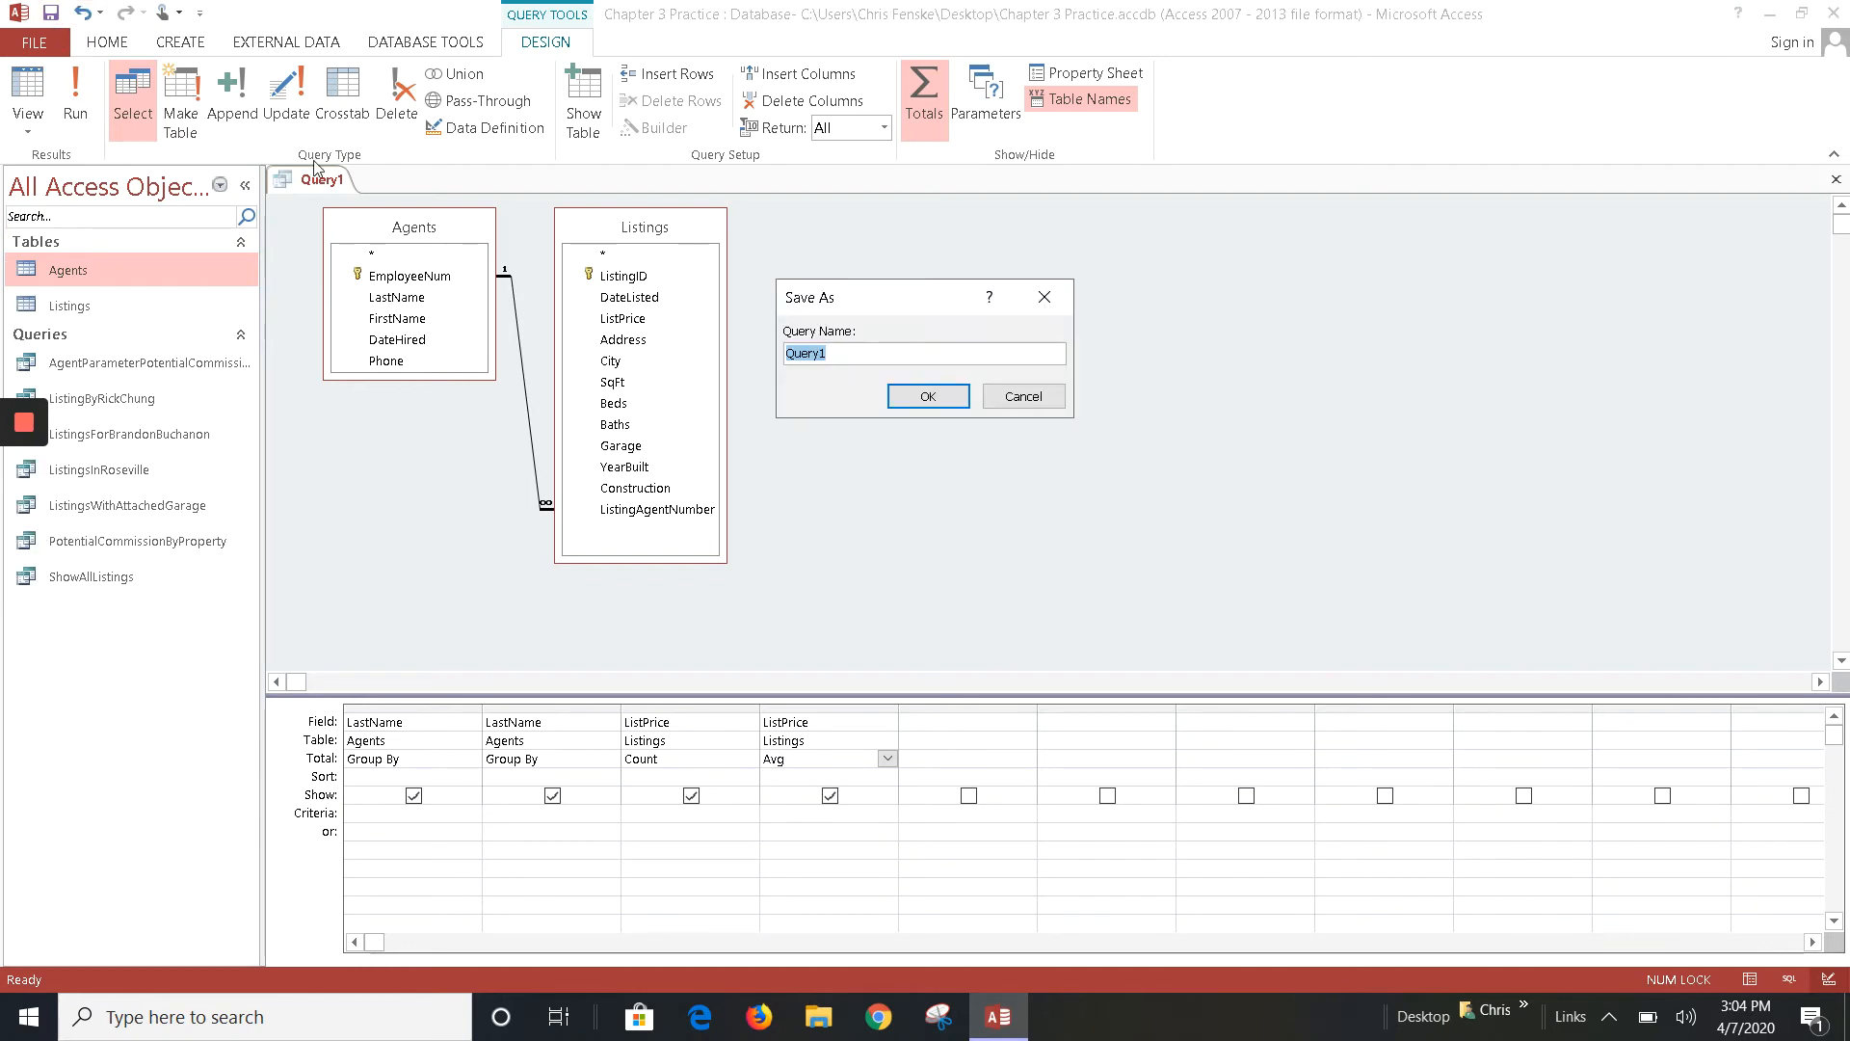
type("ListingCountAndAvgListPriceByAgent")
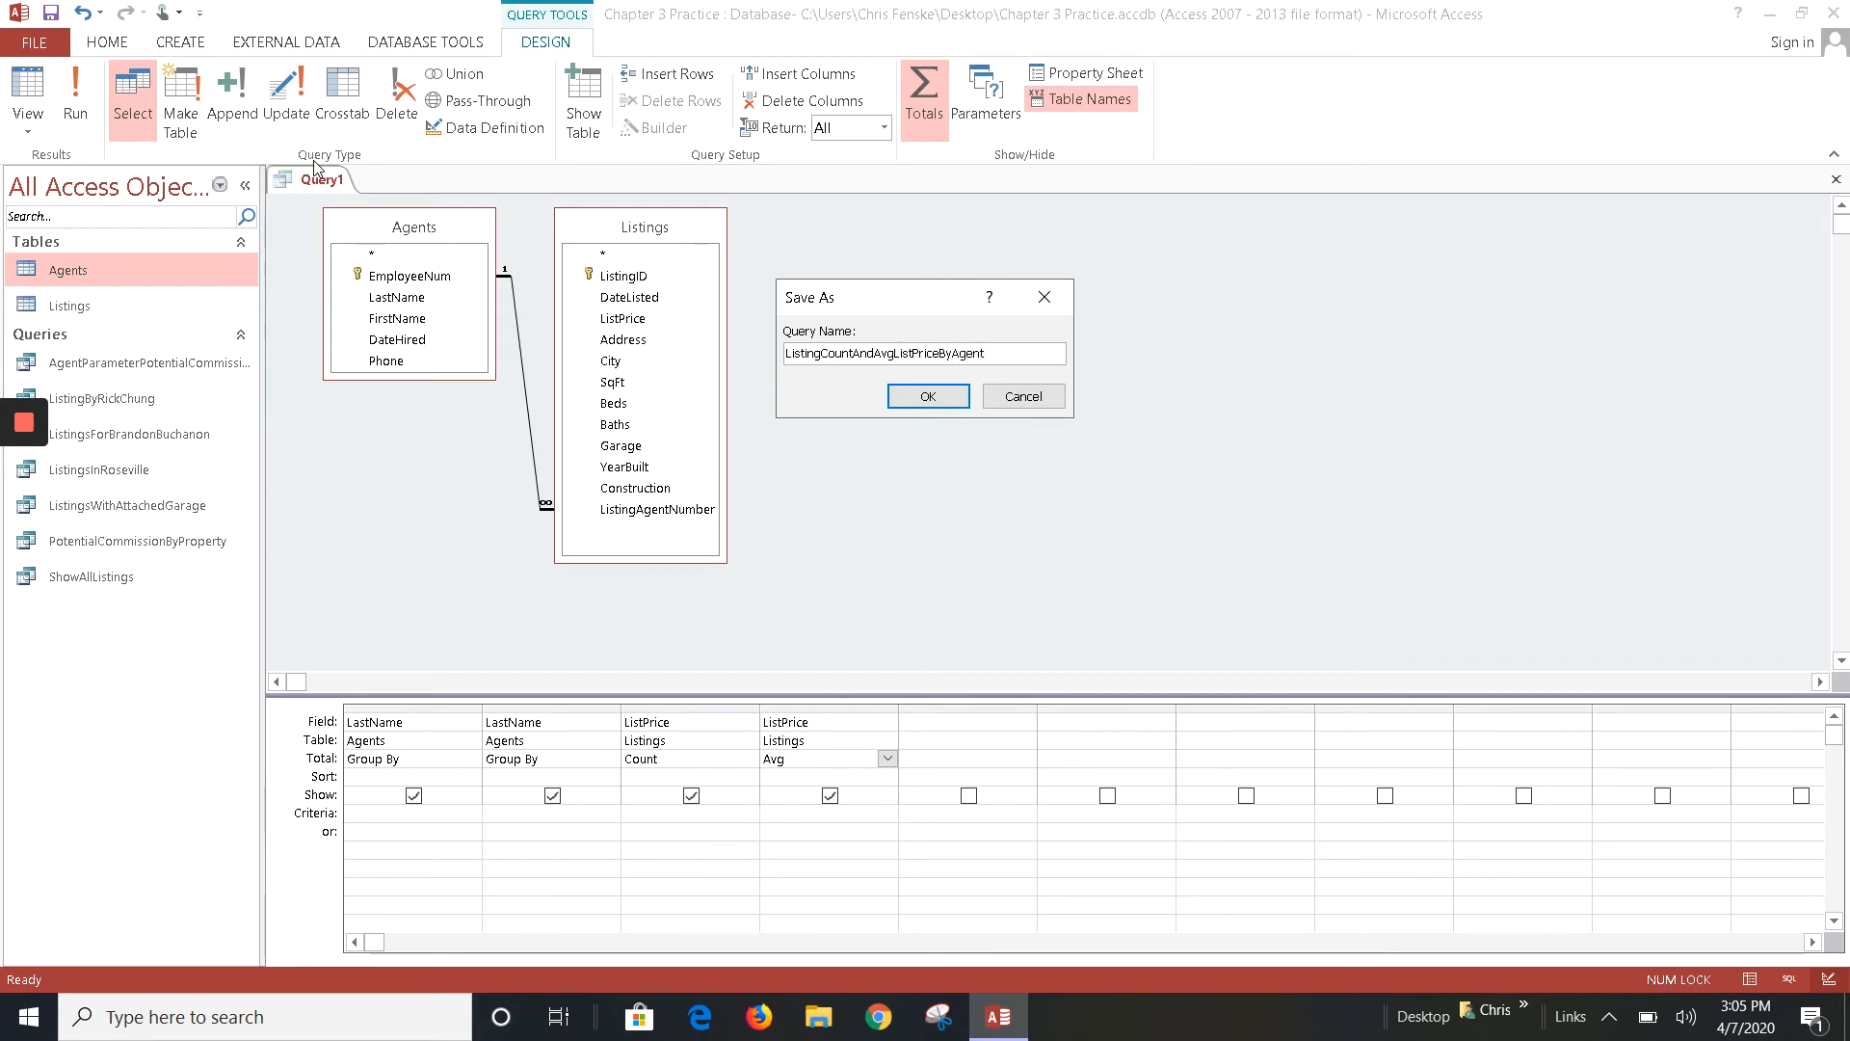
key("Return")
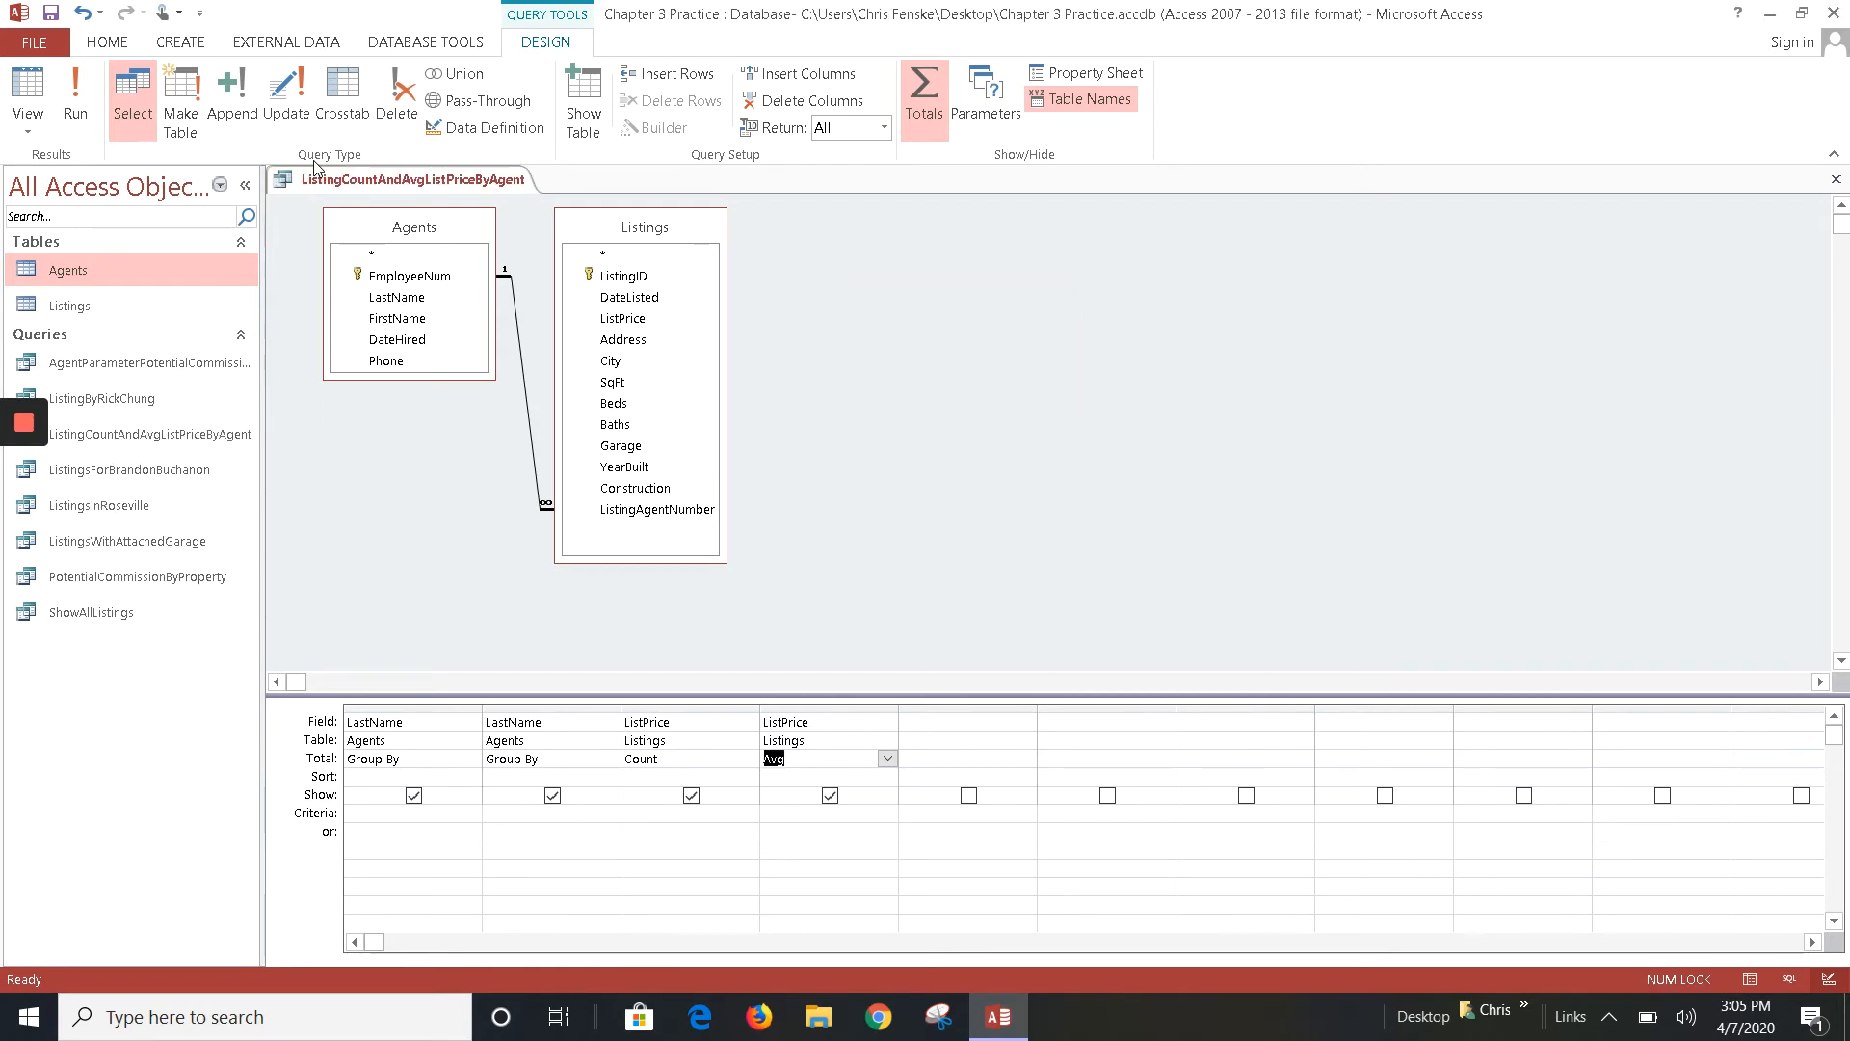
Step: Run the query and widen the CountOfListPrice and AvgOfListPrice columns so their full headings fit
left_click(72, 98)
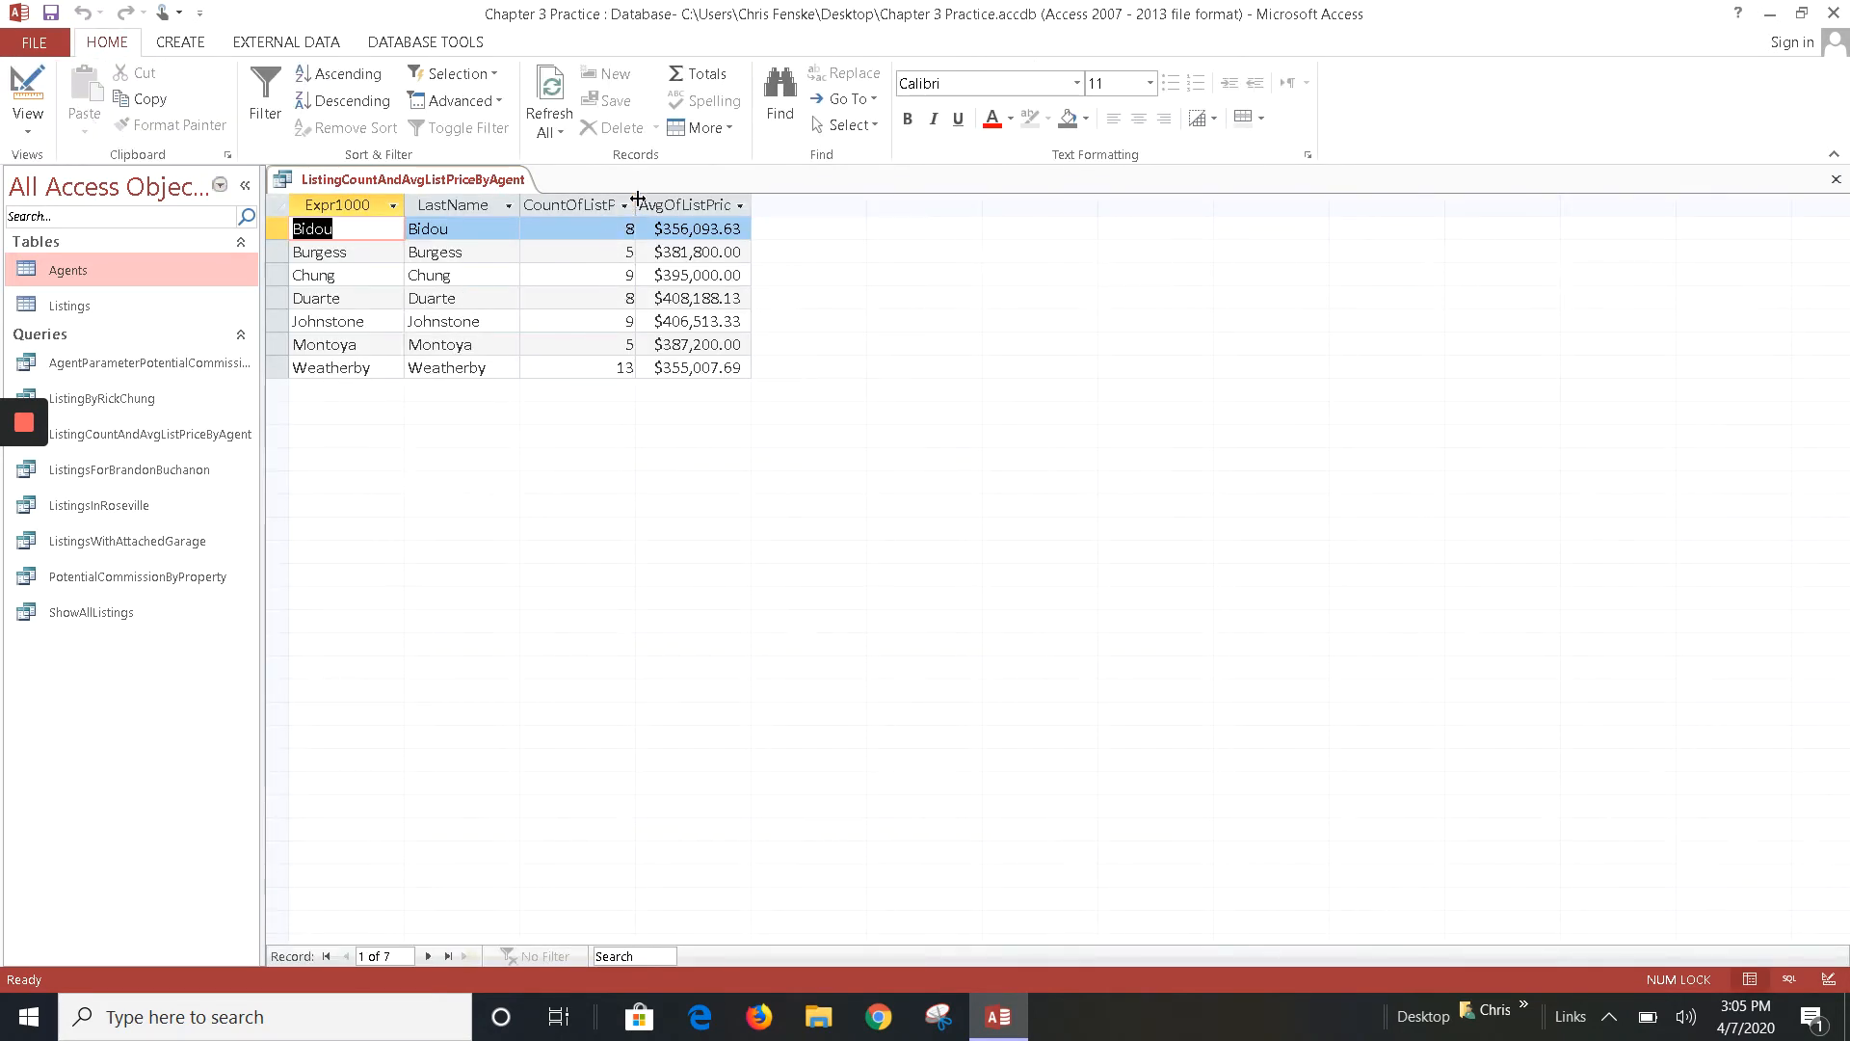
left_click_drag(637, 198, 652, 198)
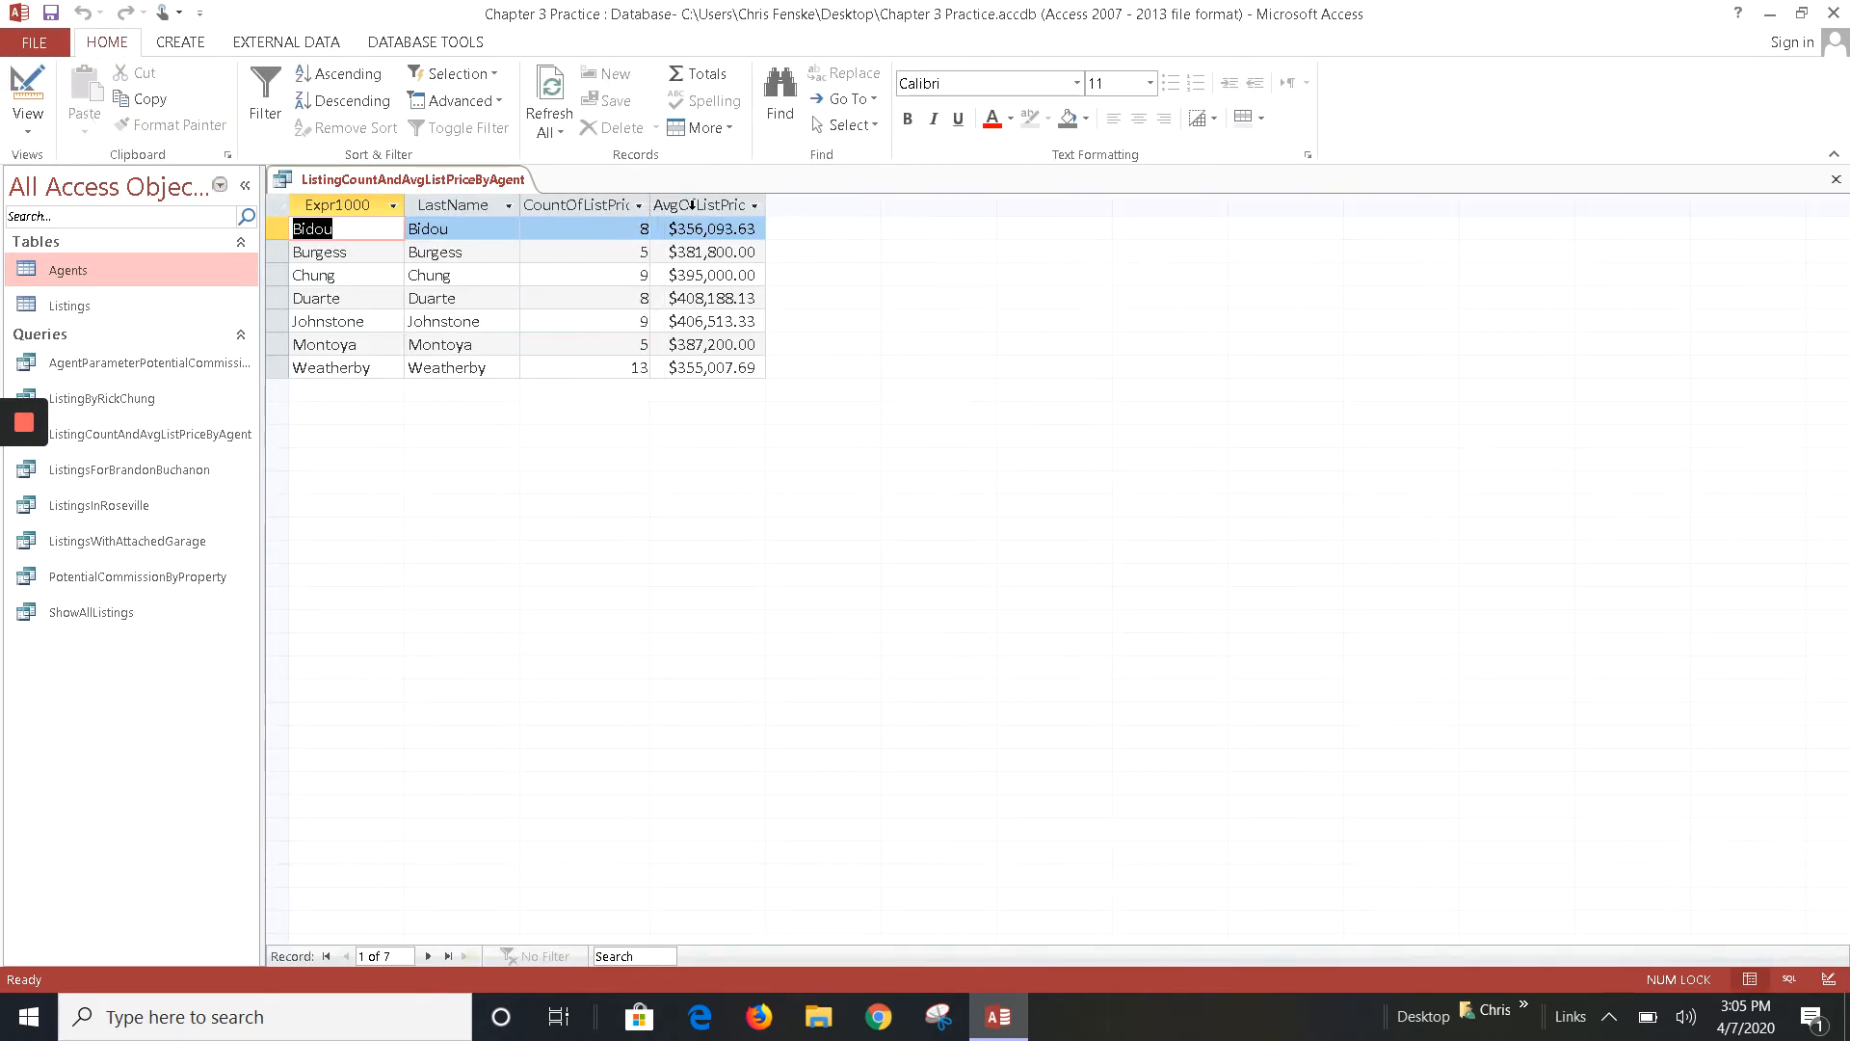
double_click(765, 202)
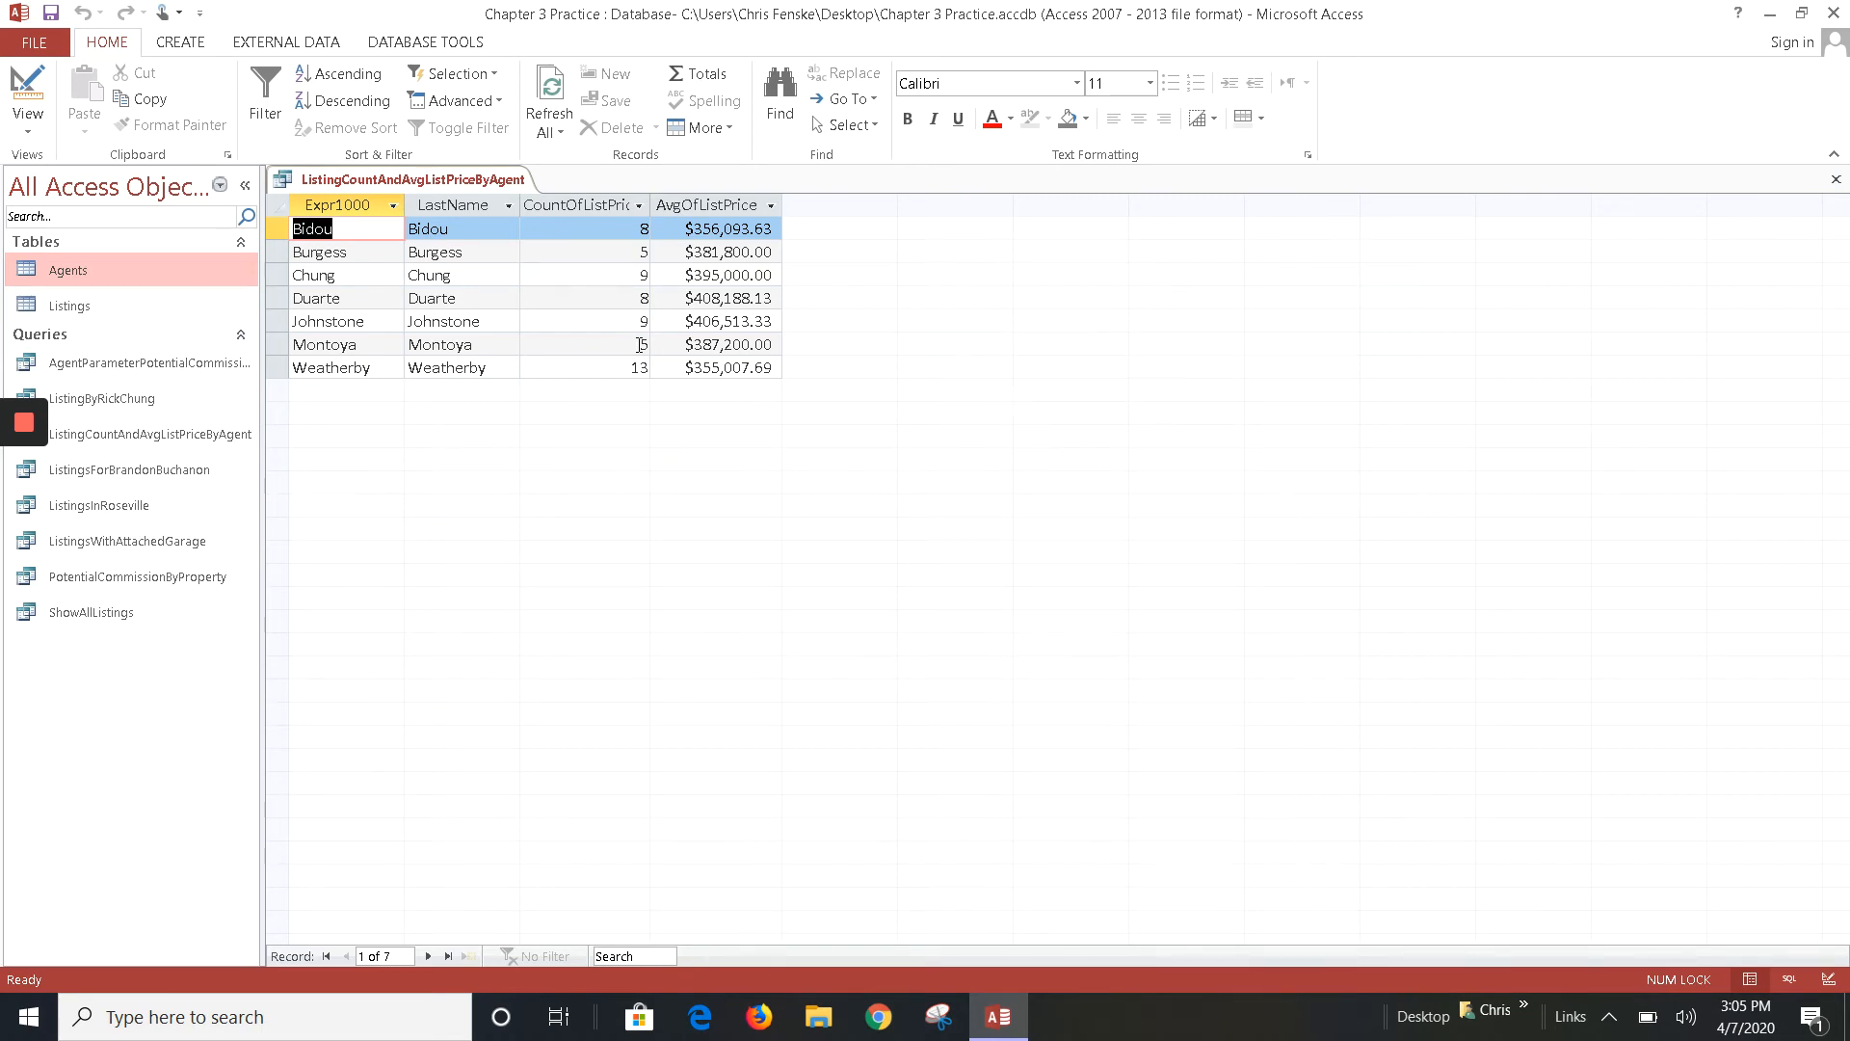
left_click_drag(651, 205, 665, 205)
left_click_drag(796, 205, 808, 206)
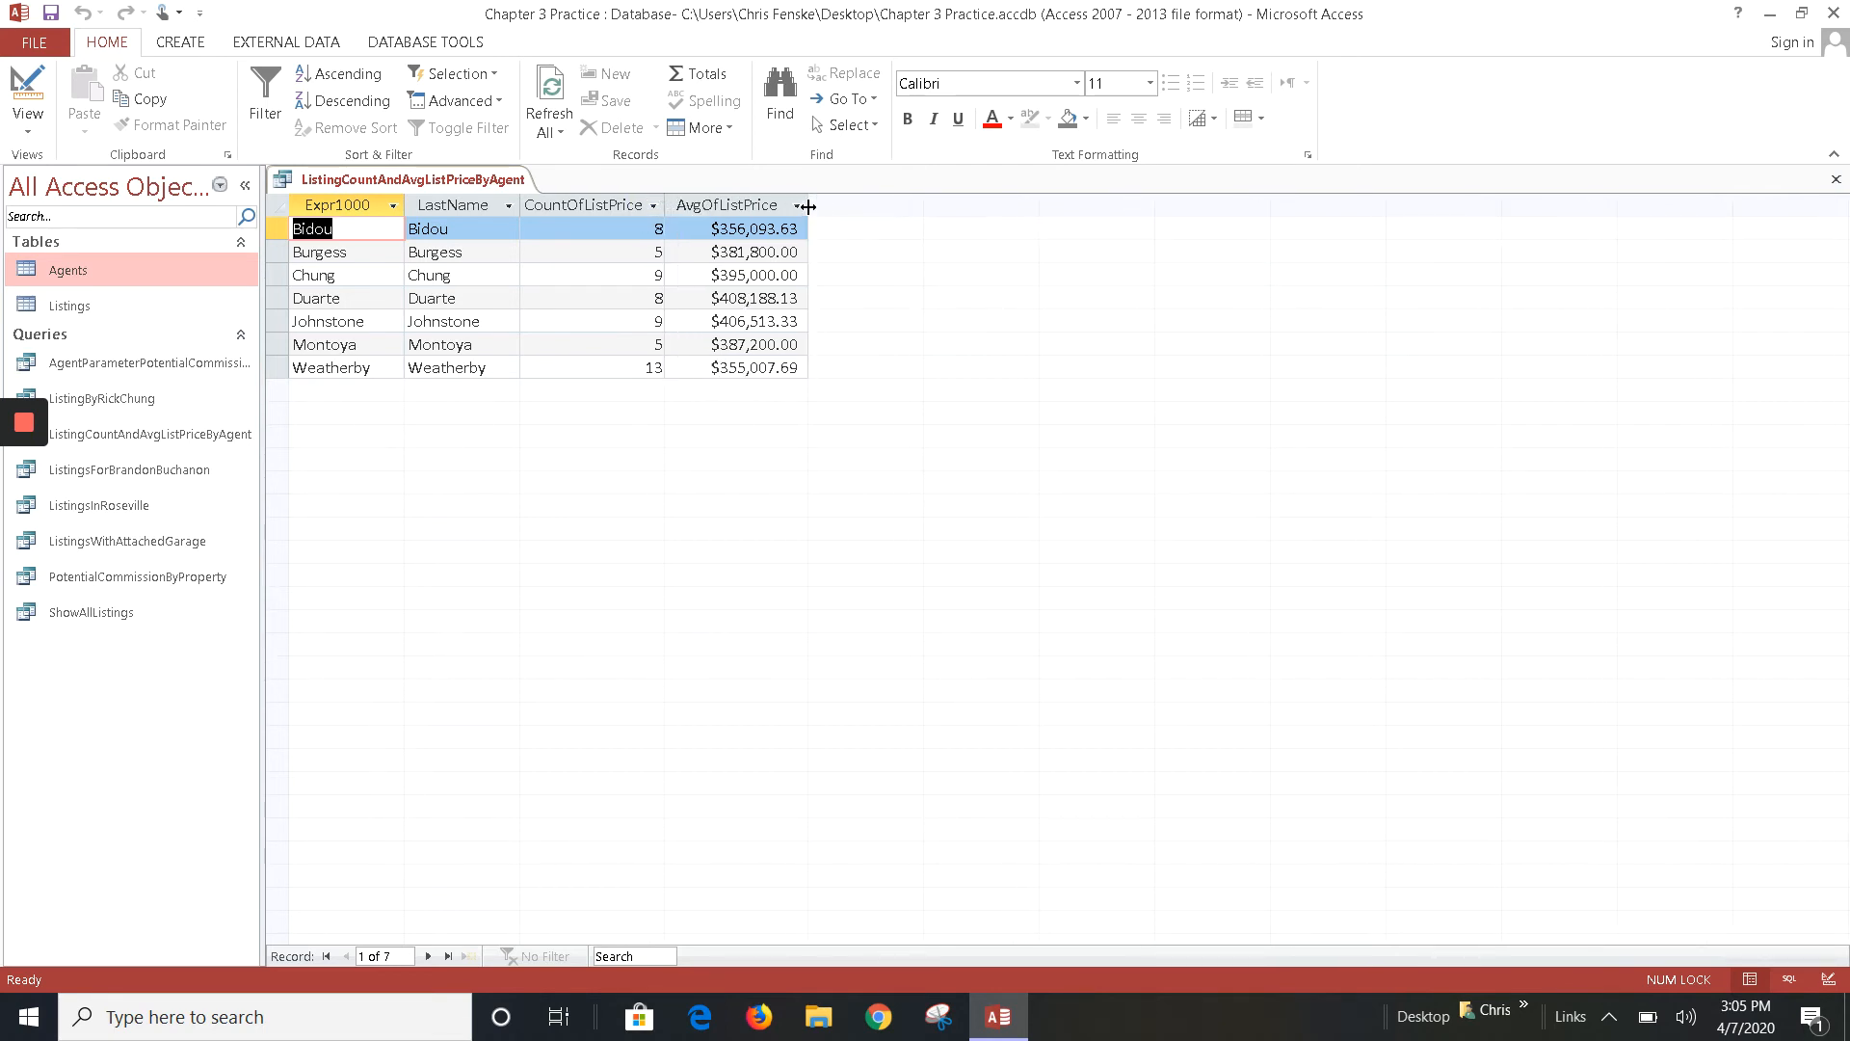
Step: Inspect the field properties of the averaged ListPrice column in Design view and rerun the query
left_click(28, 89)
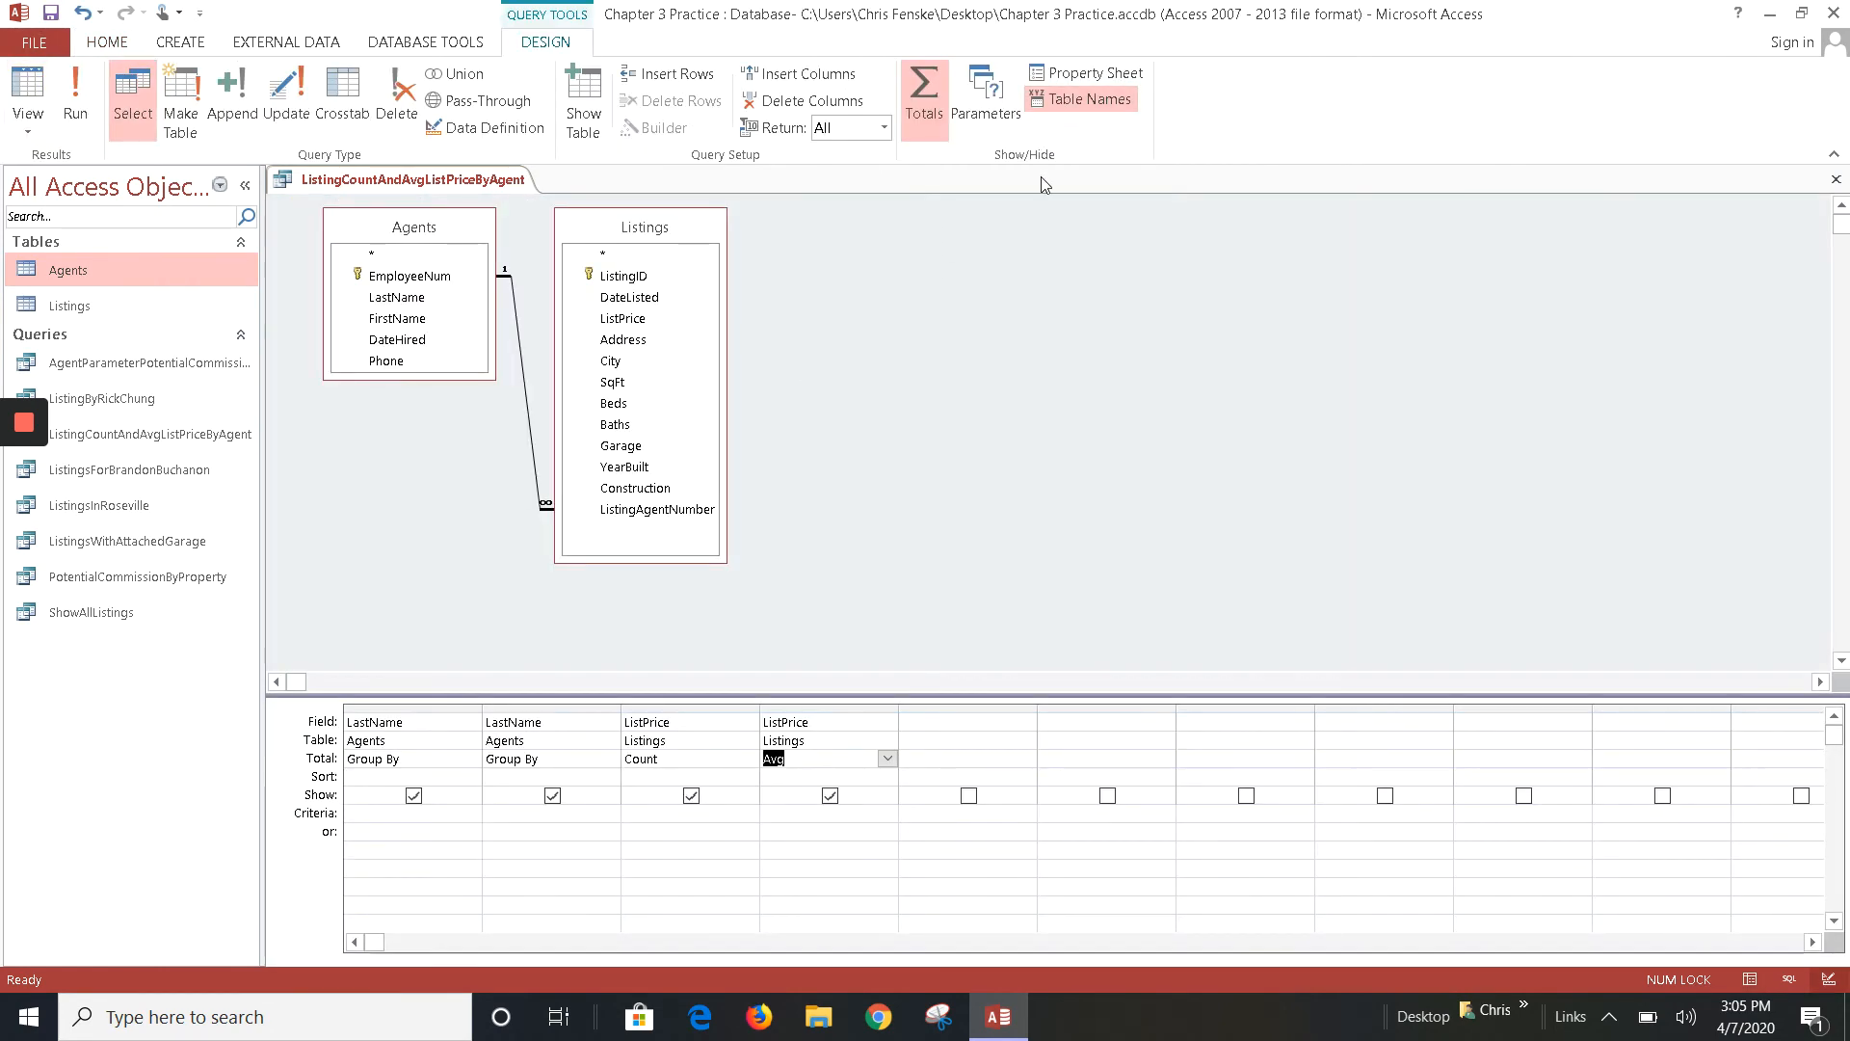
left_click(1068, 73)
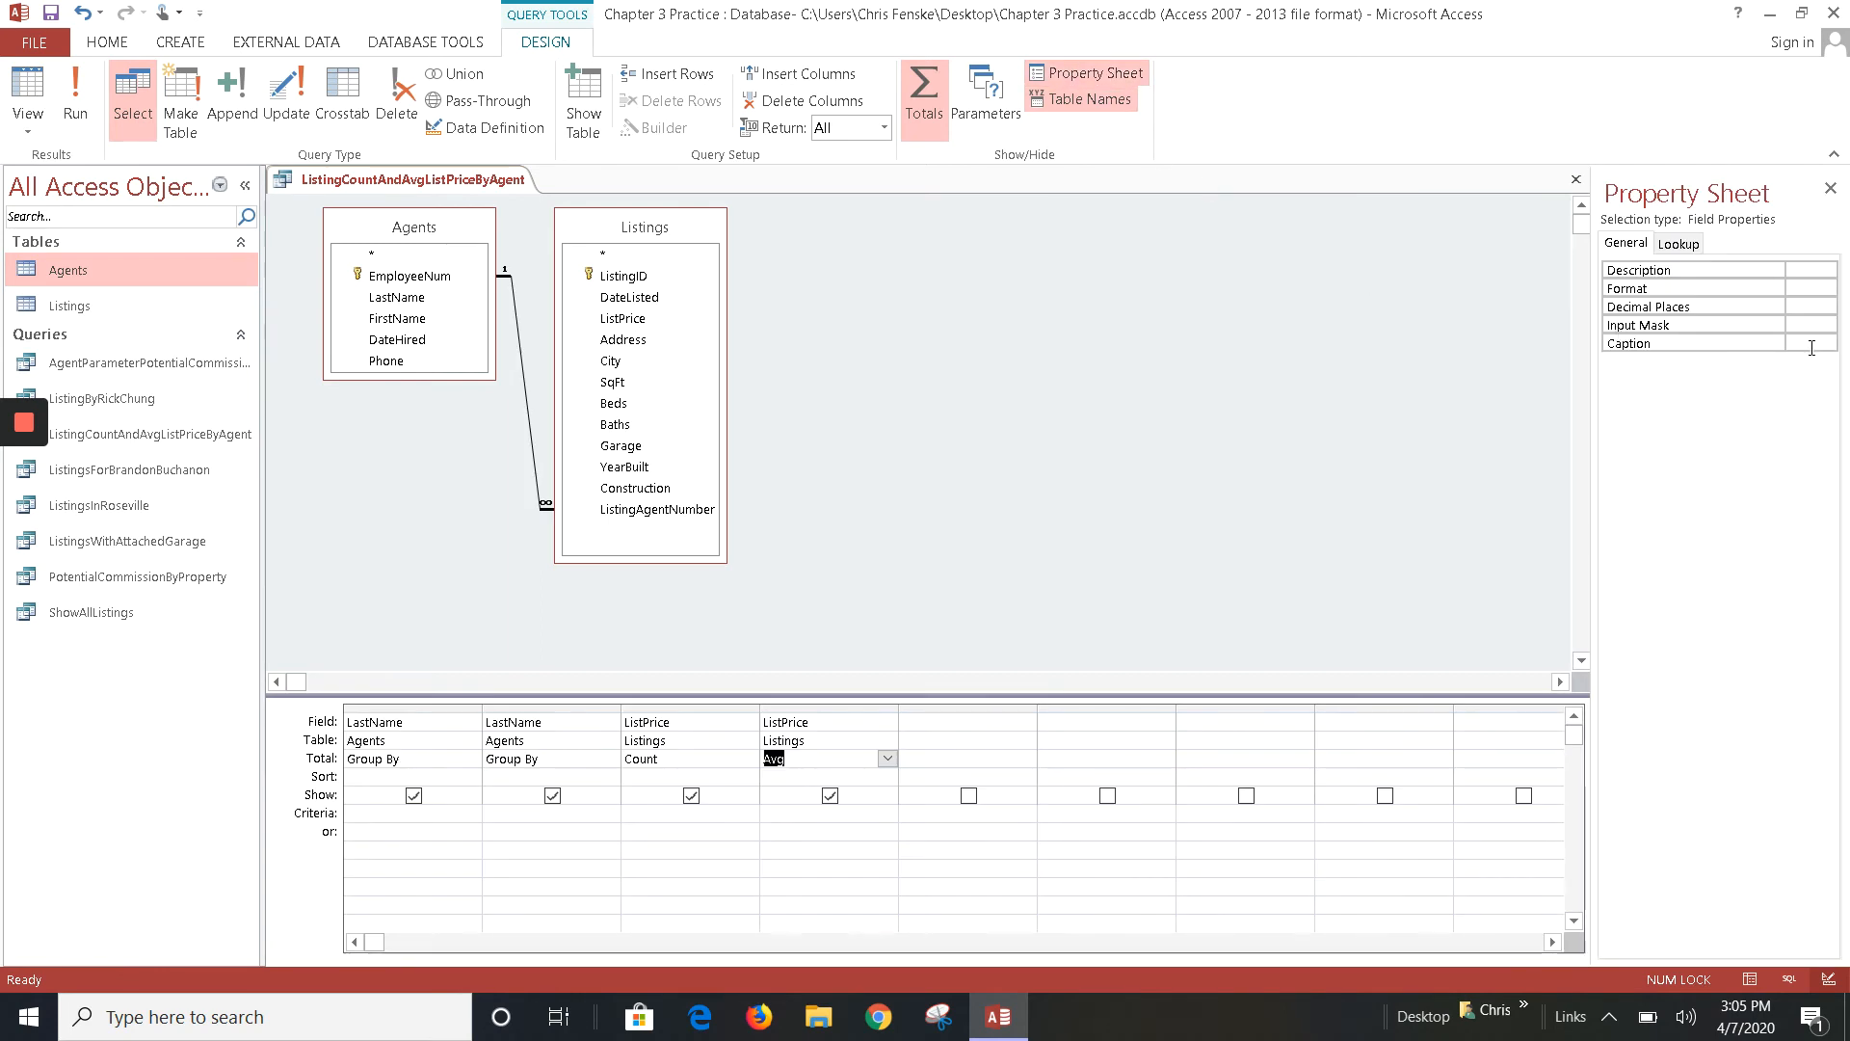
left_click(1830, 188)
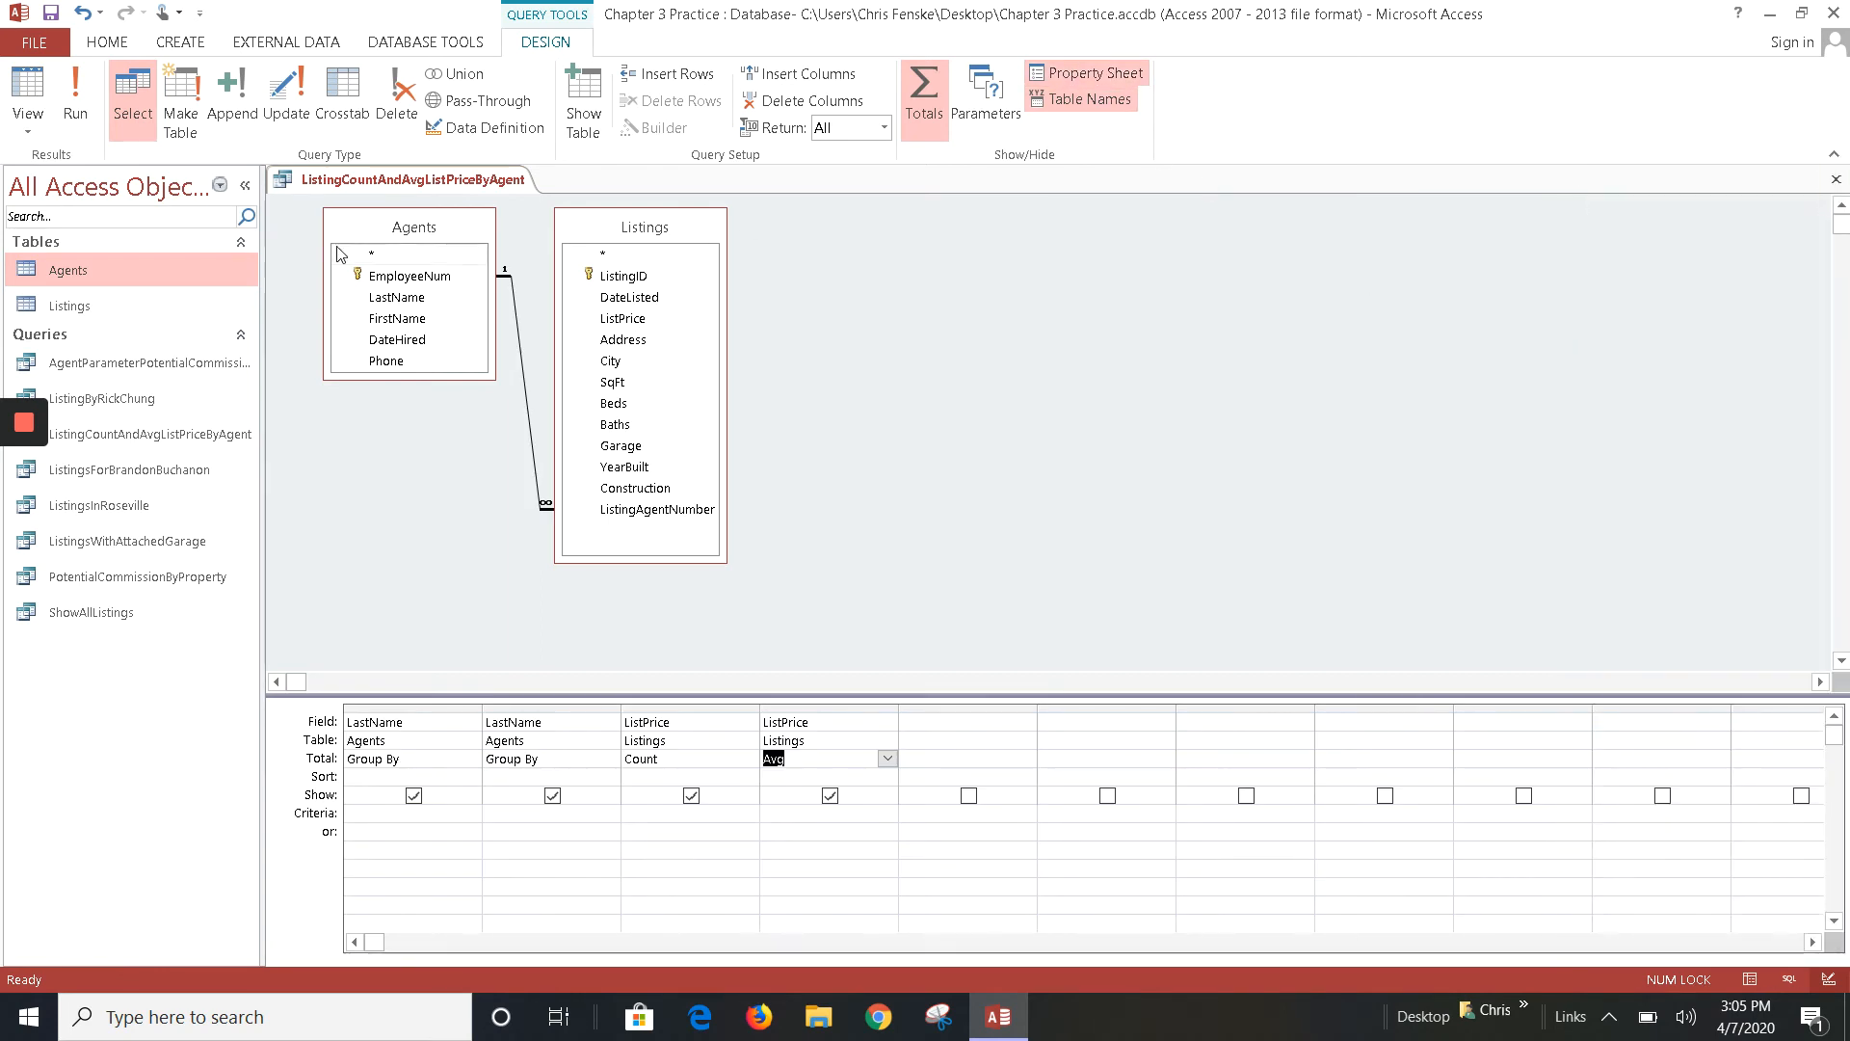
left_click(90, 91)
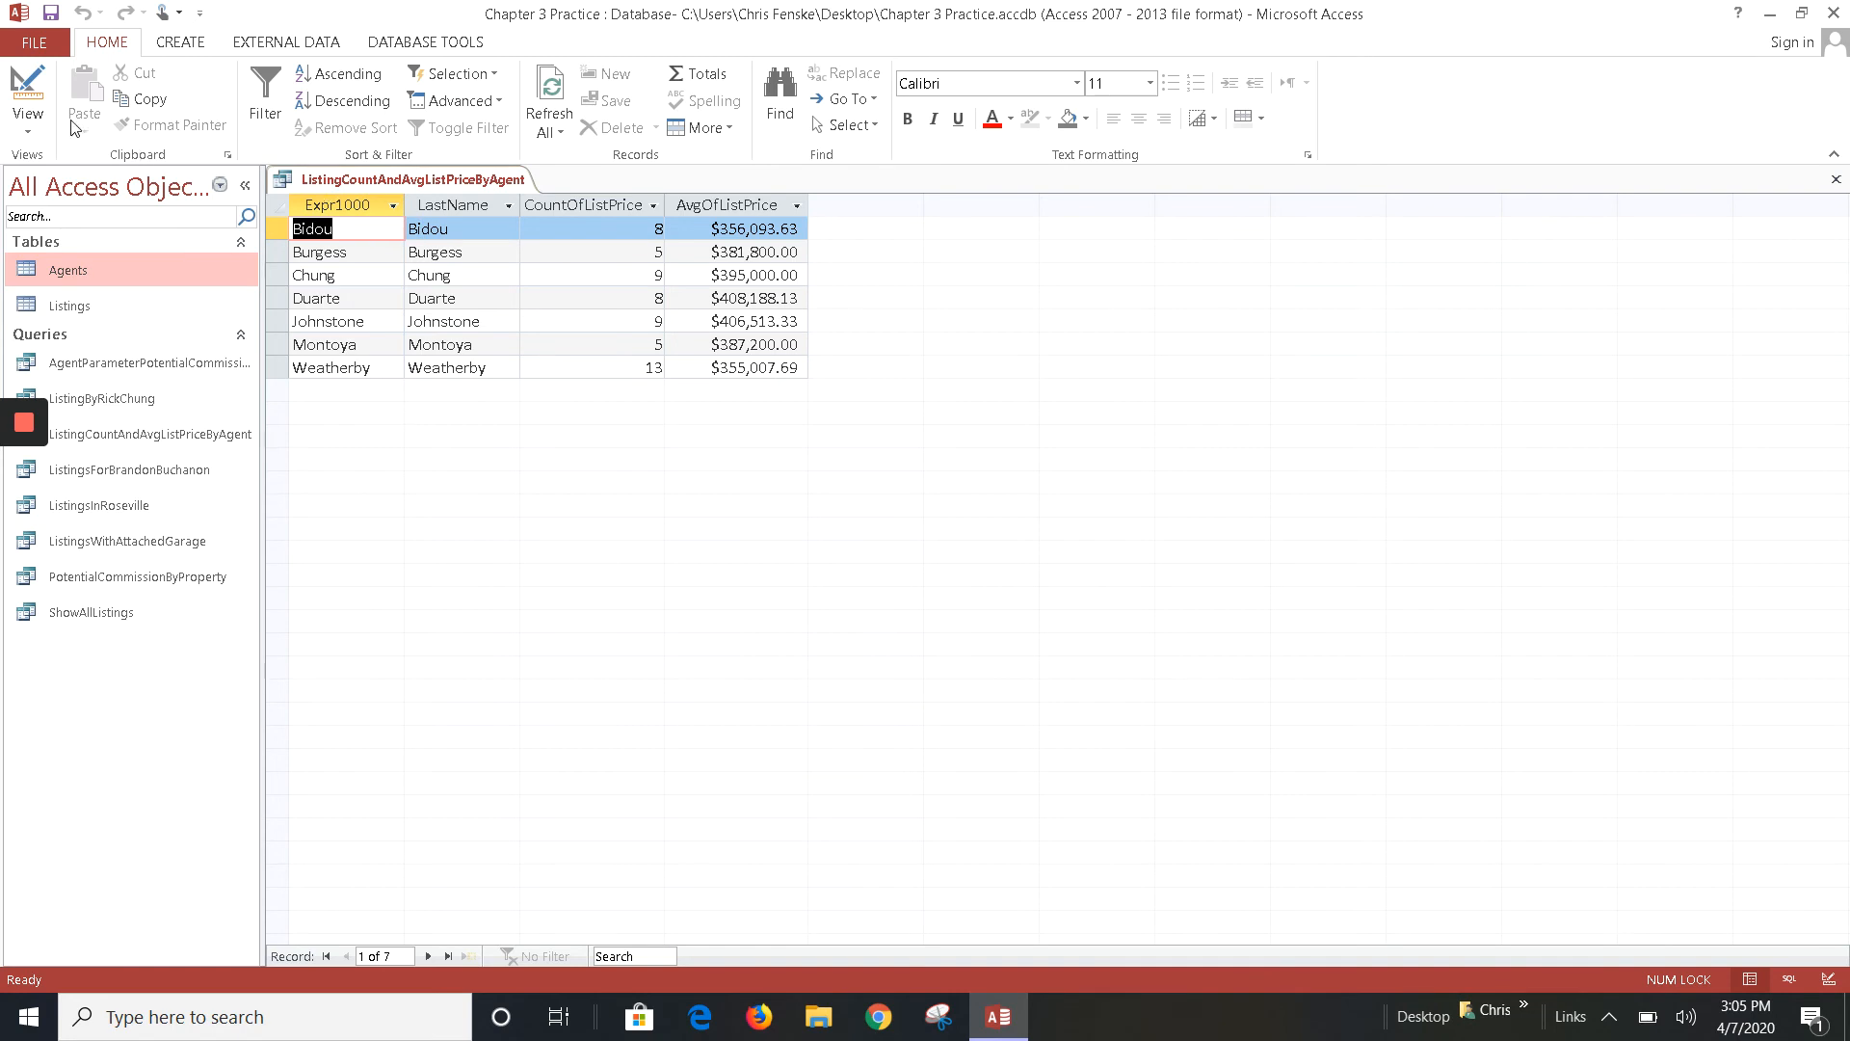
Step: Change the query's first field to FirstName, run the query to check the results, and return to Design view
left_click(28, 85)
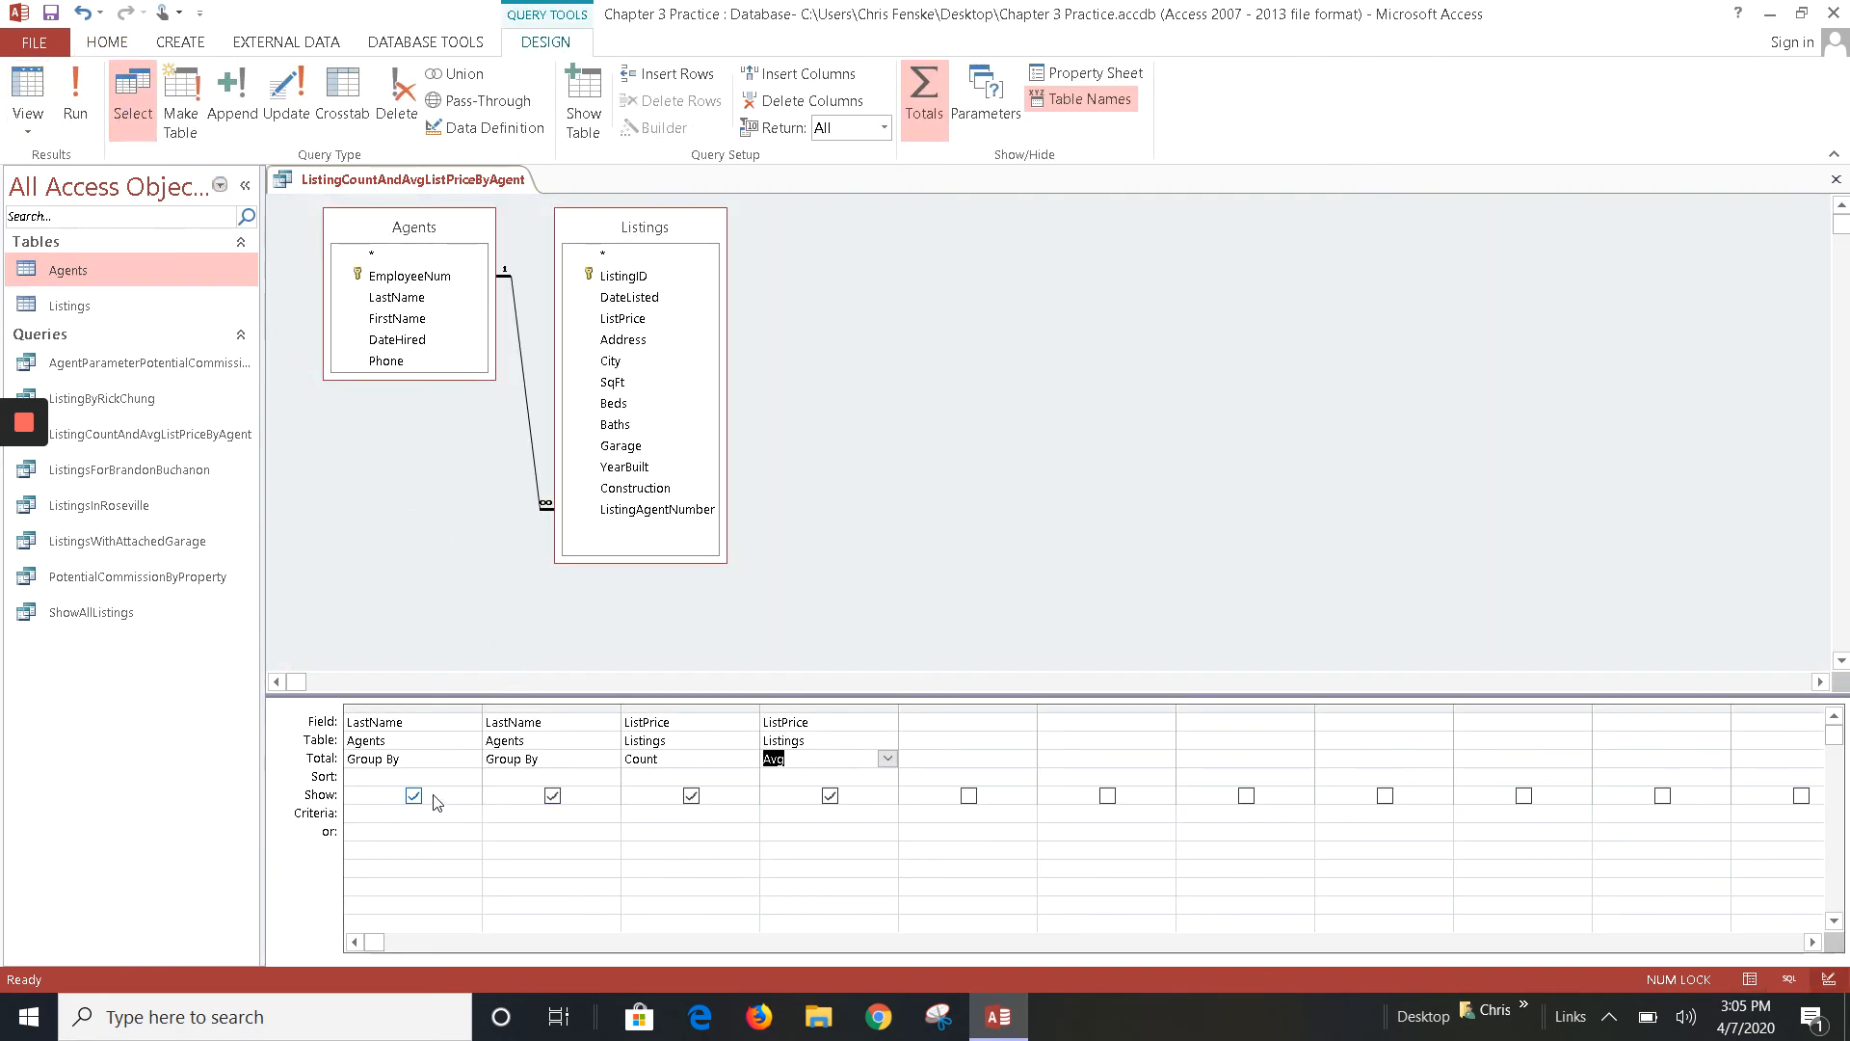
left_click(424, 721)
left_click(471, 723)
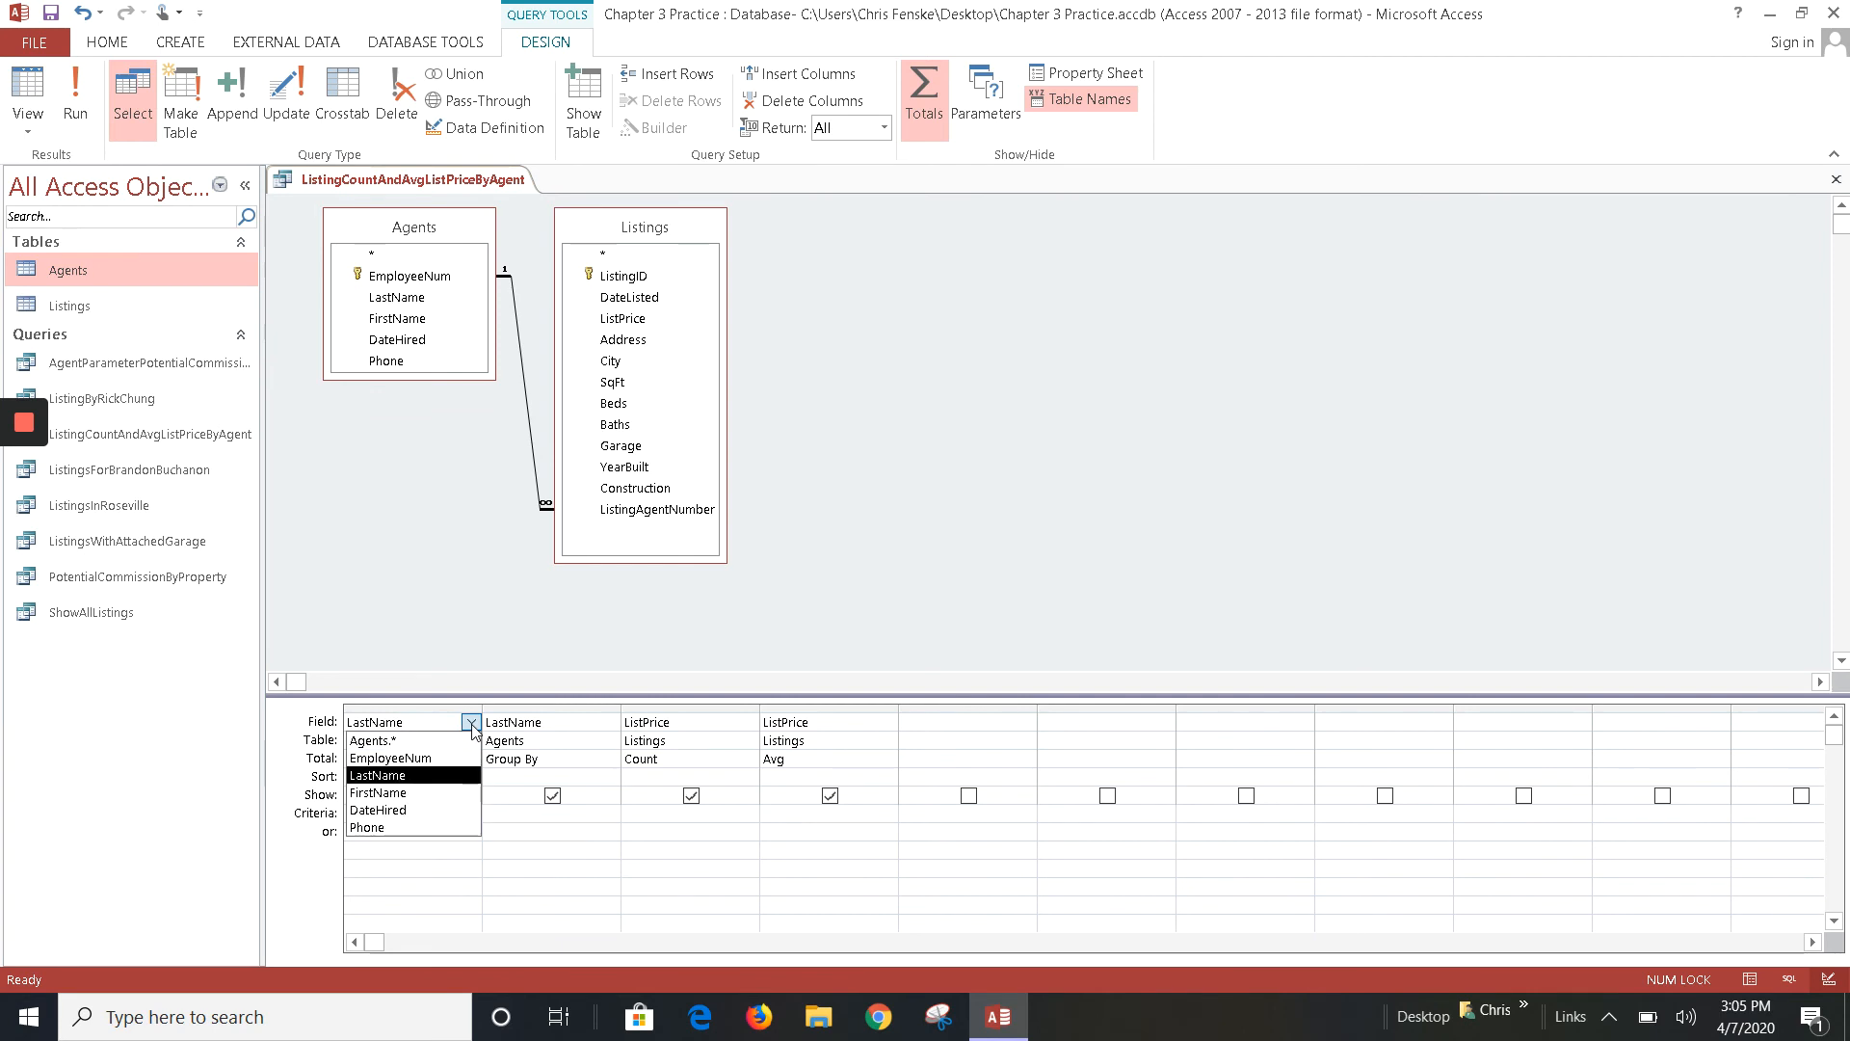
left_click(459, 792)
left_click(75, 101)
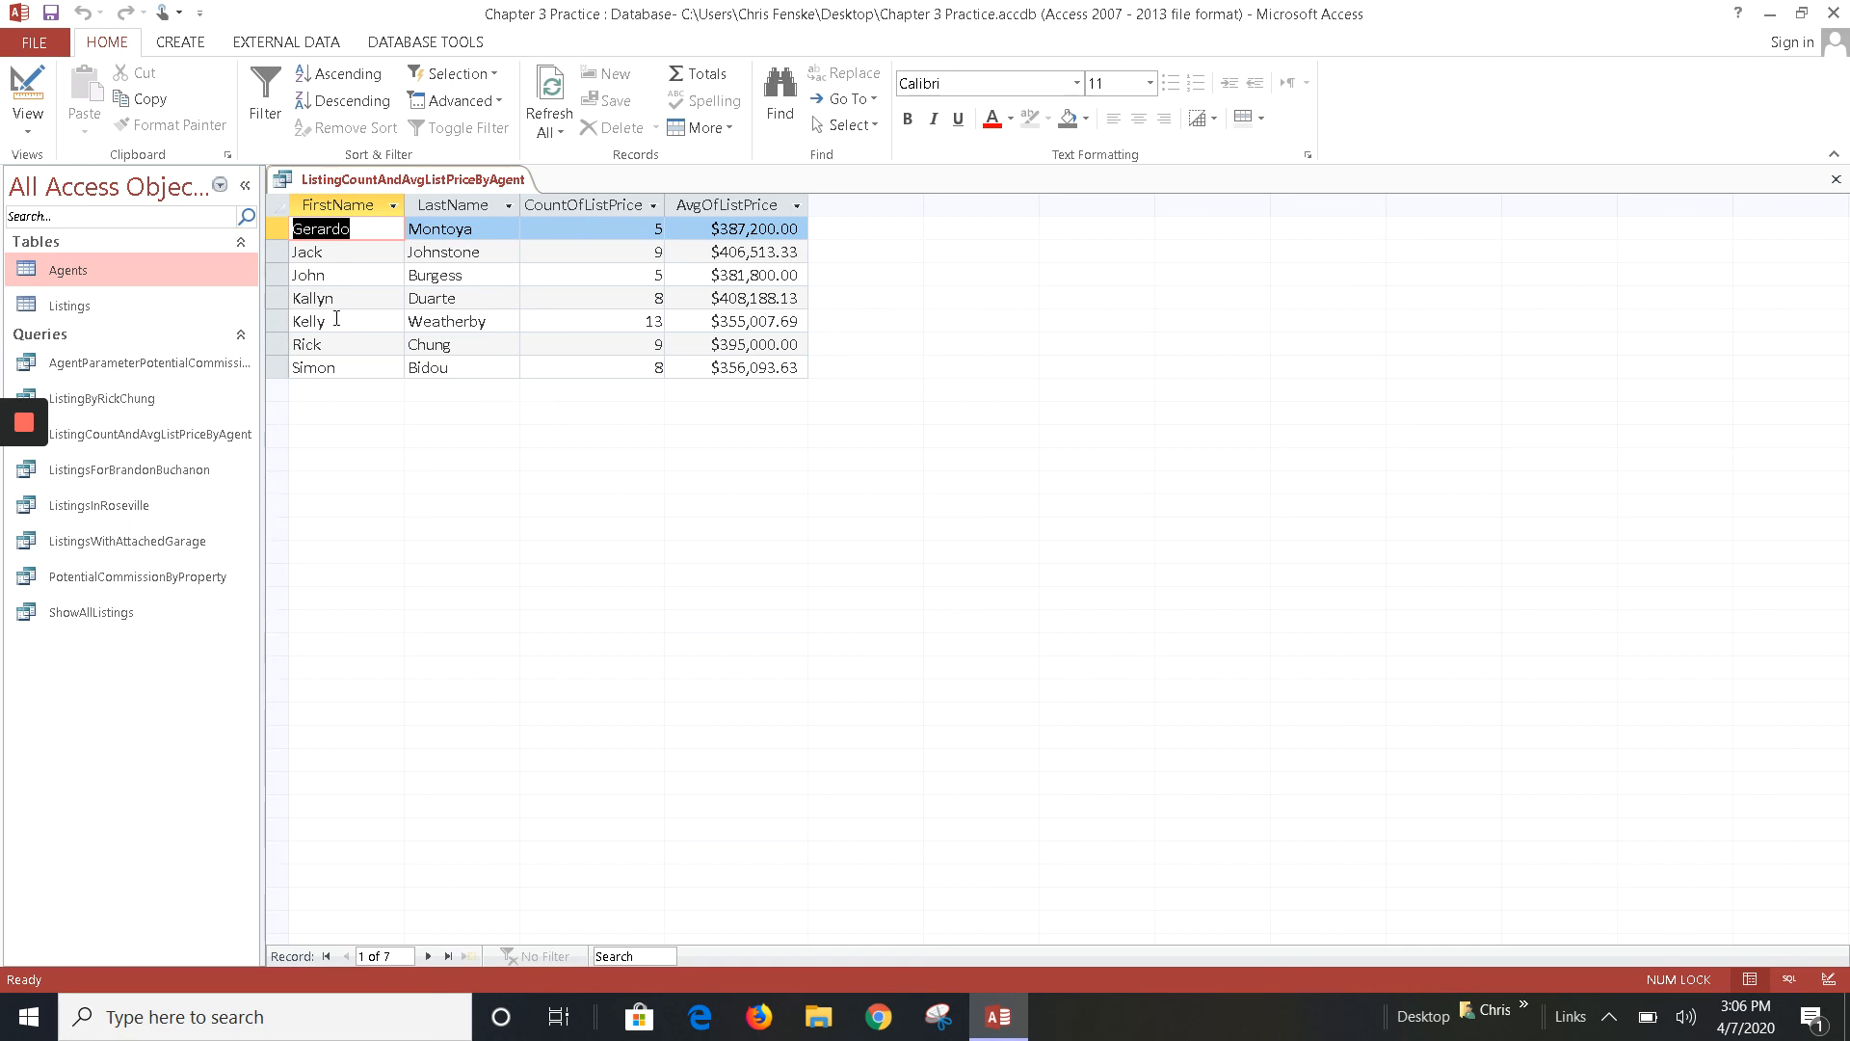
left_click(29, 92)
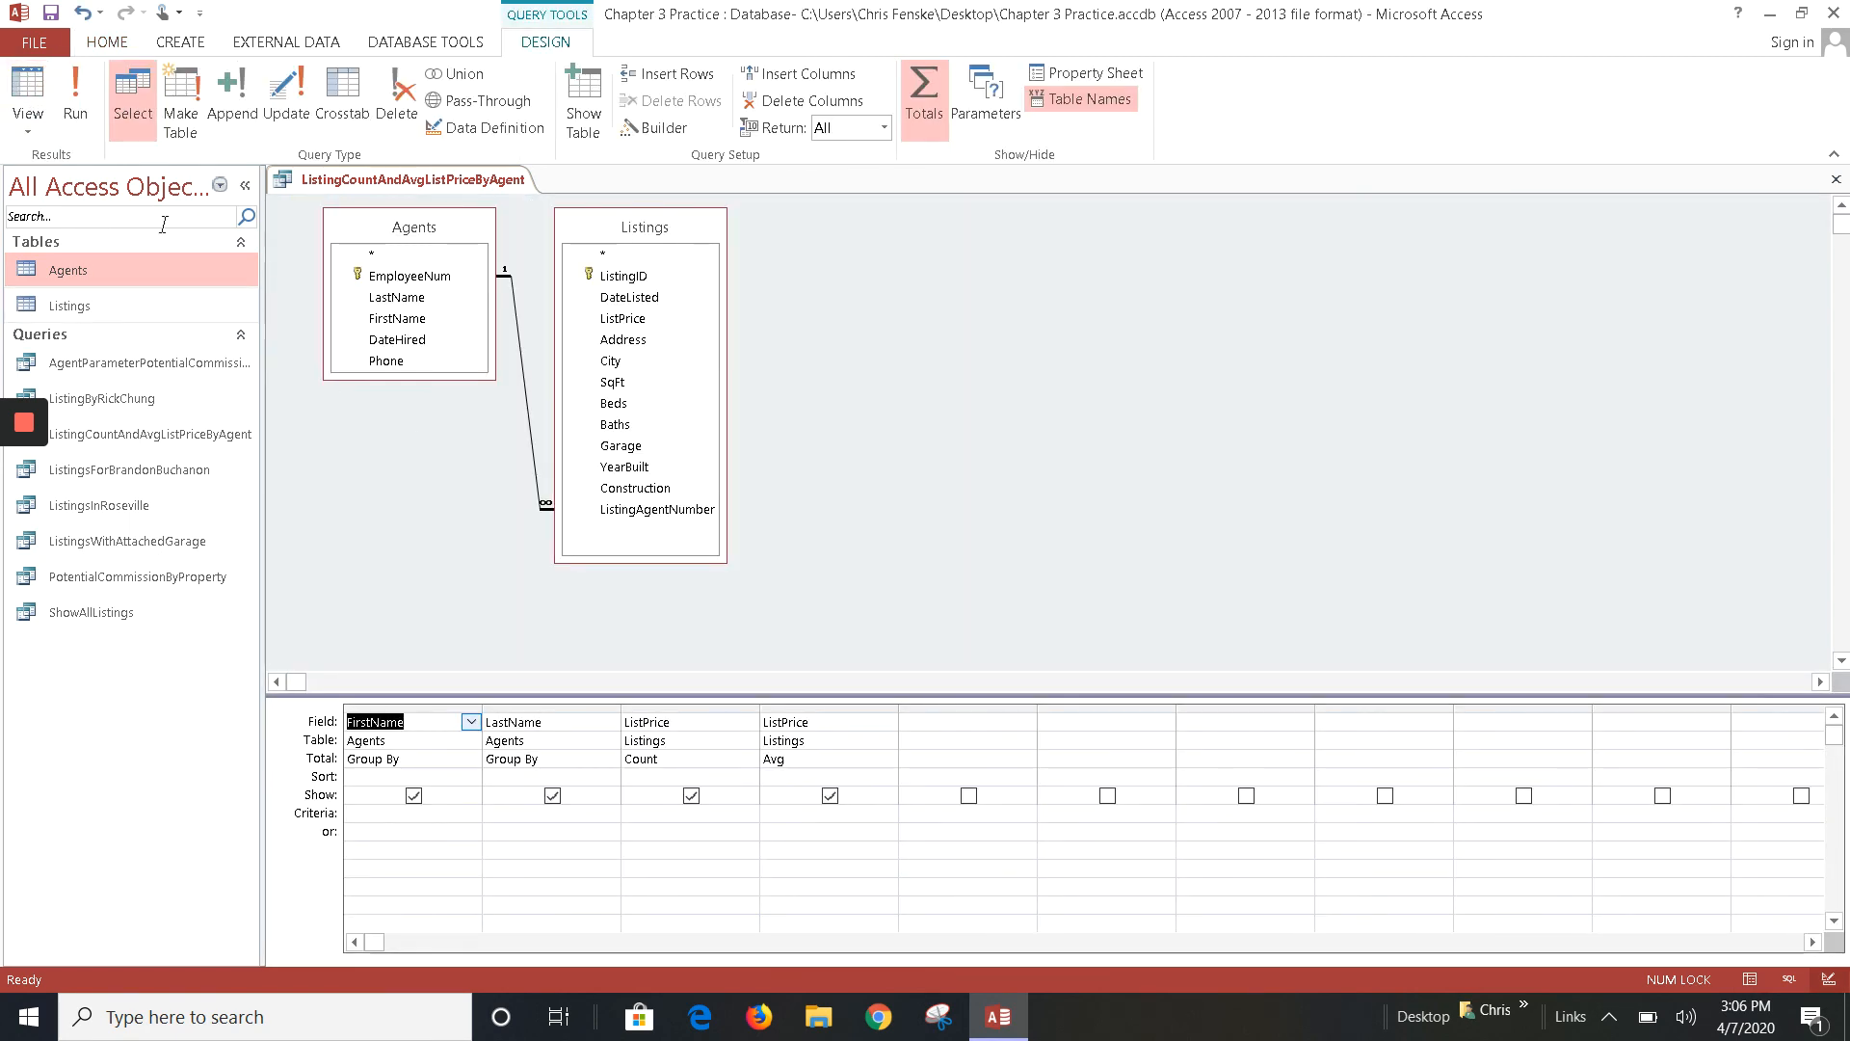